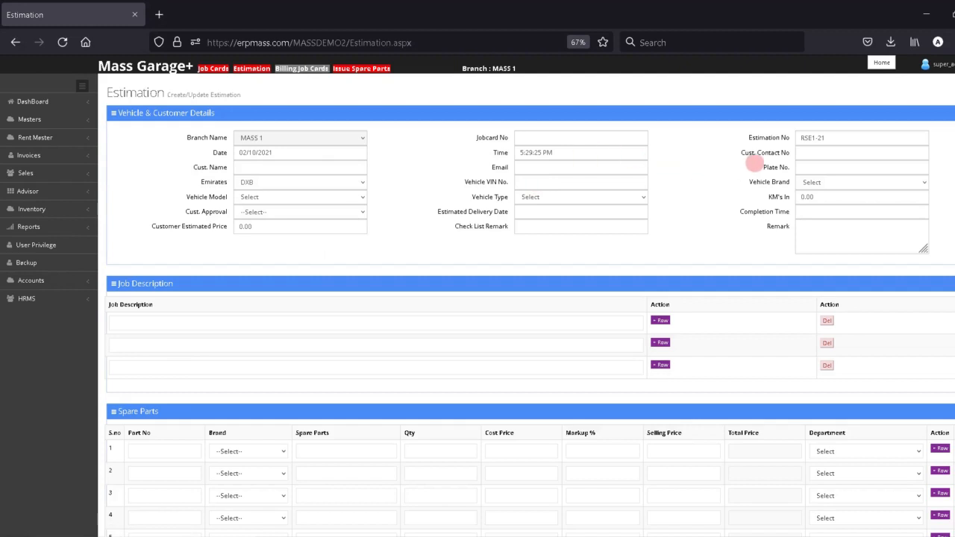
- Enter the customer's contact number on estimation RSE1-21
left_click(800, 153)
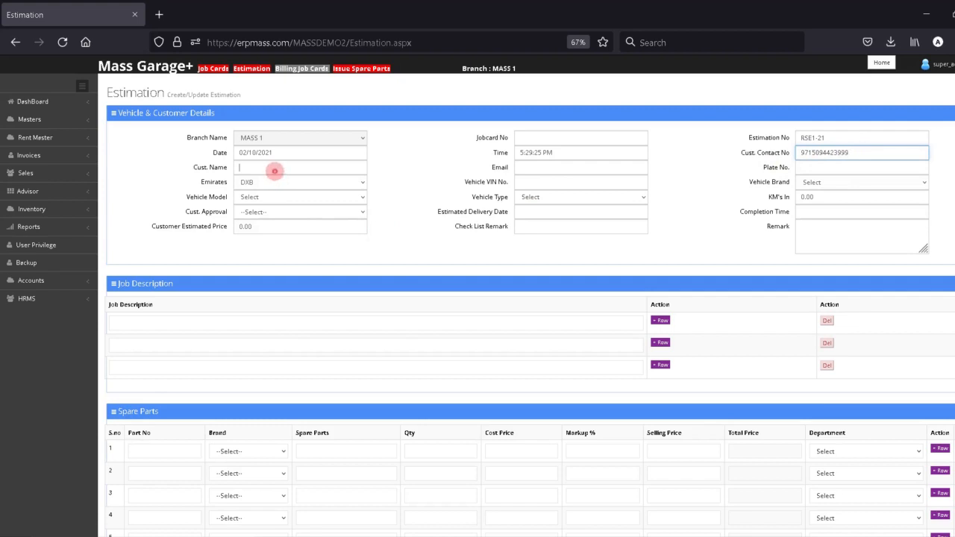
- Enter the customer's full name in Cust. Name
left_click(273, 167)
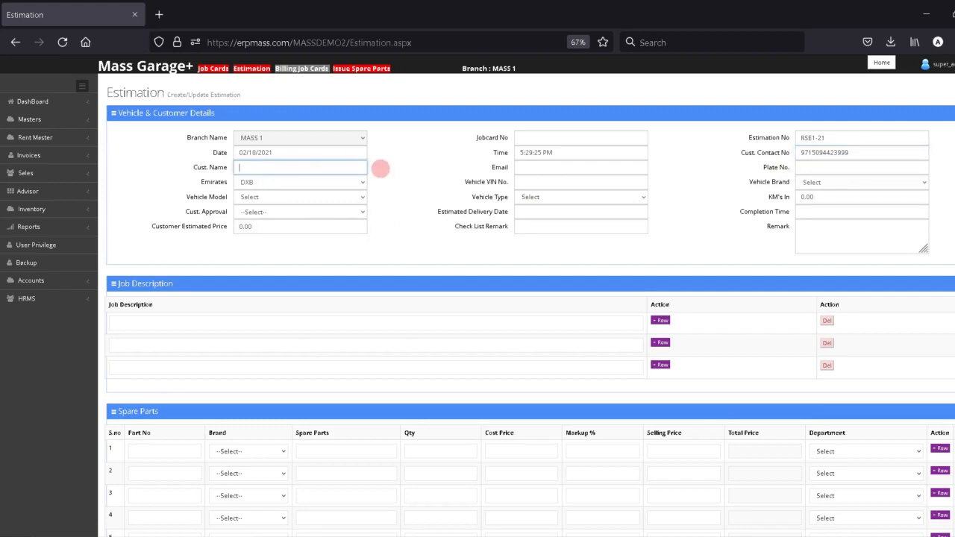
key("BackSpace")
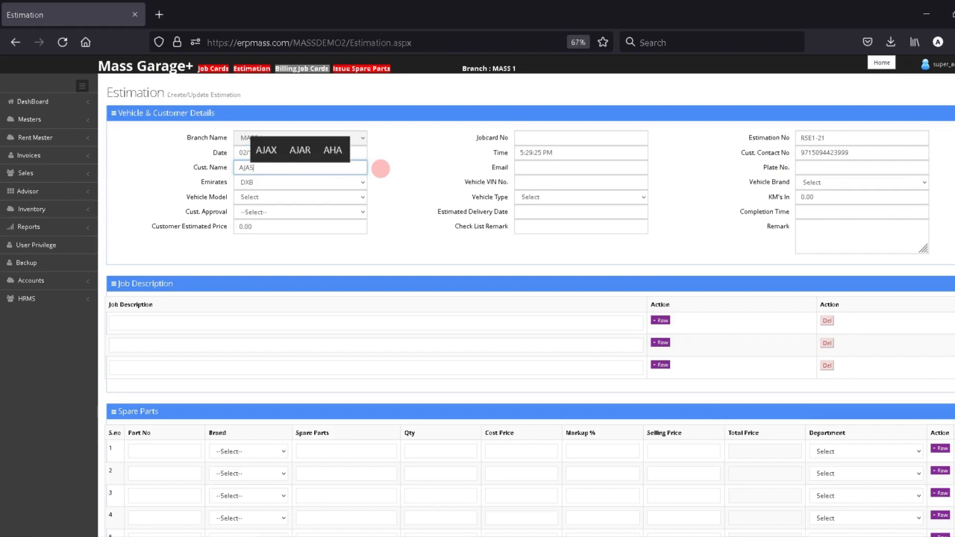
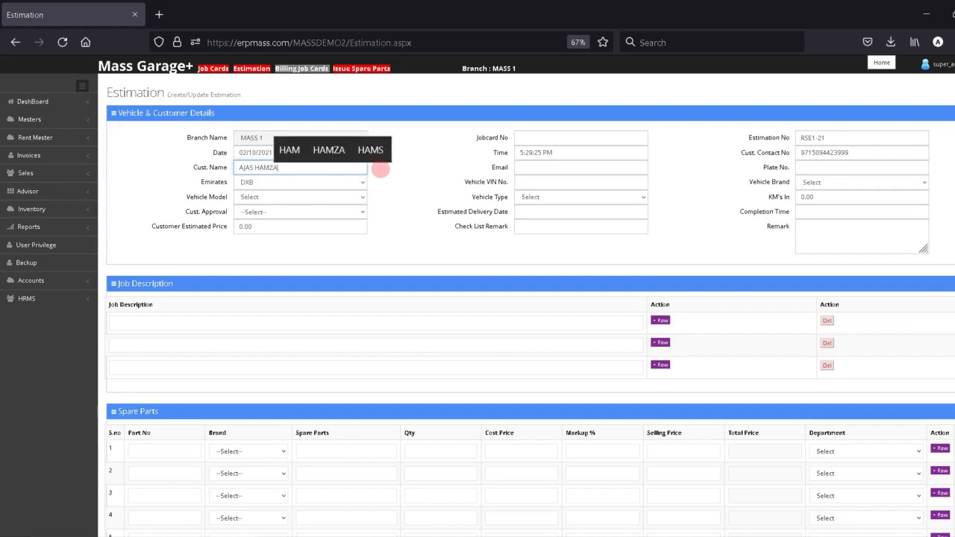
left_click(565, 173)
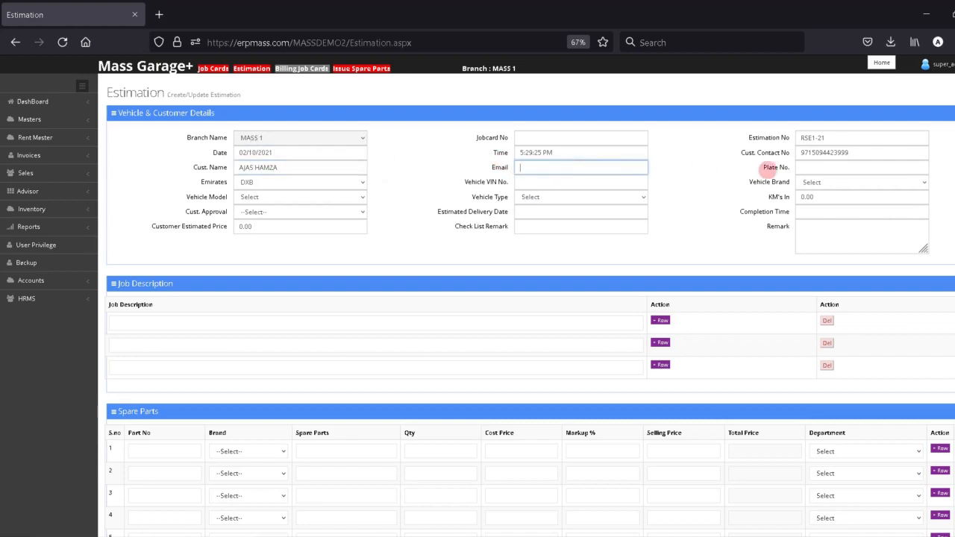
left_click_drag(820, 158, 833, 161)
left_click(830, 166)
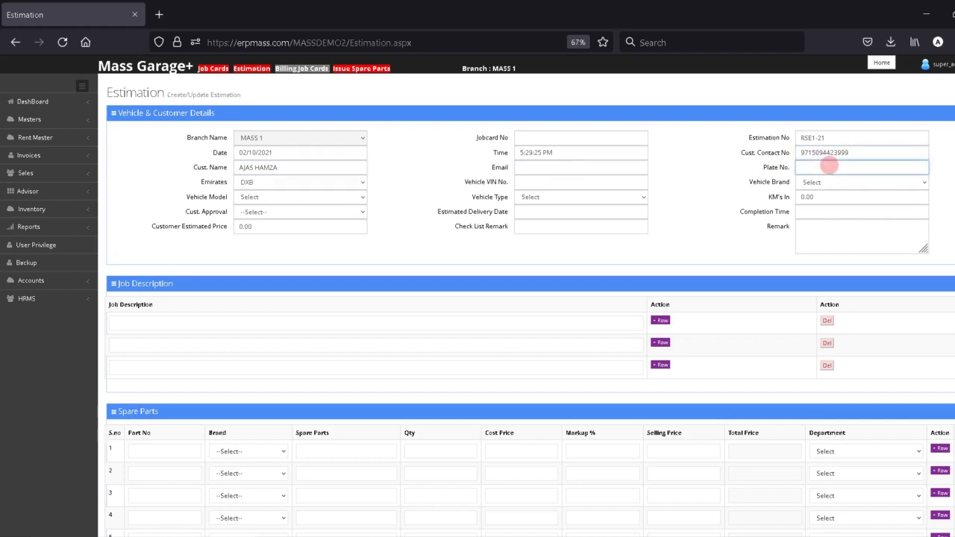
type("C")
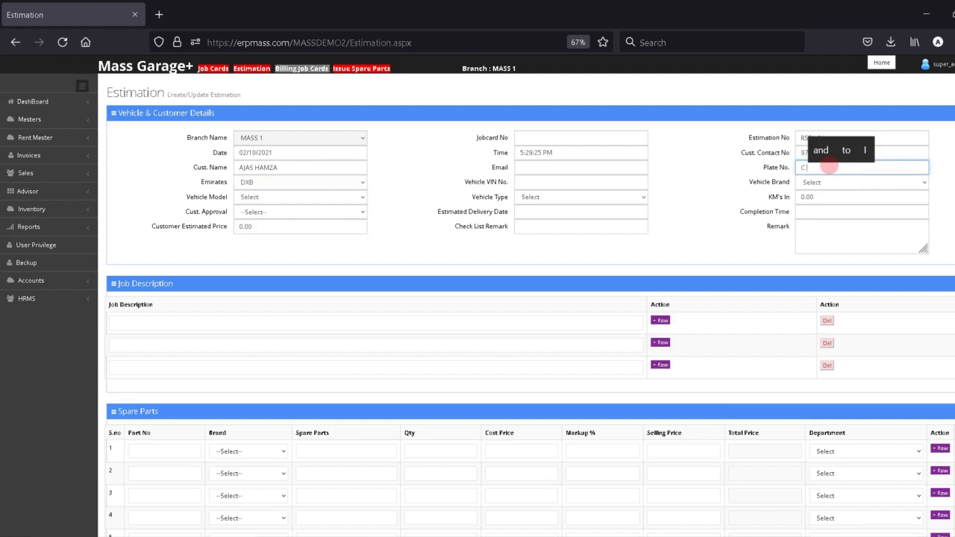
type(" 9991")
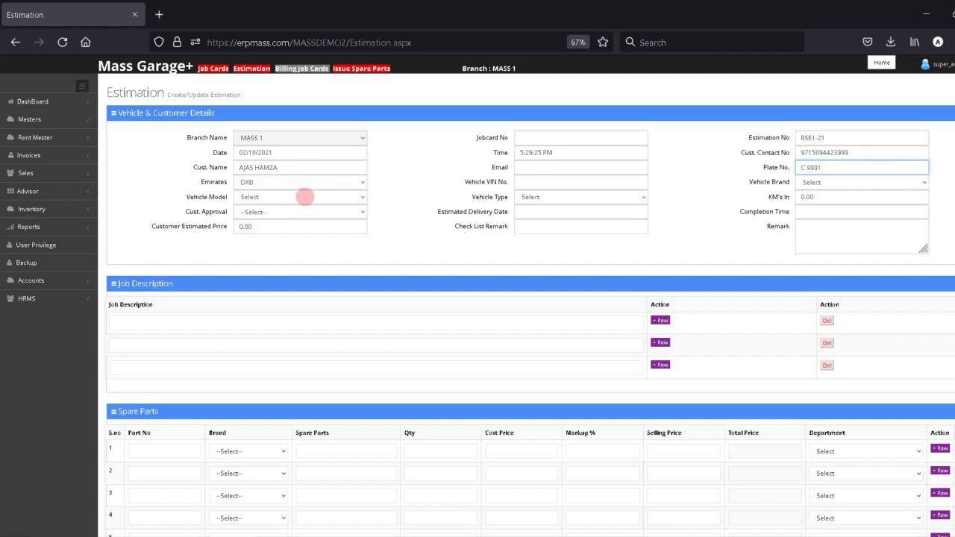
left_click(530, 183)
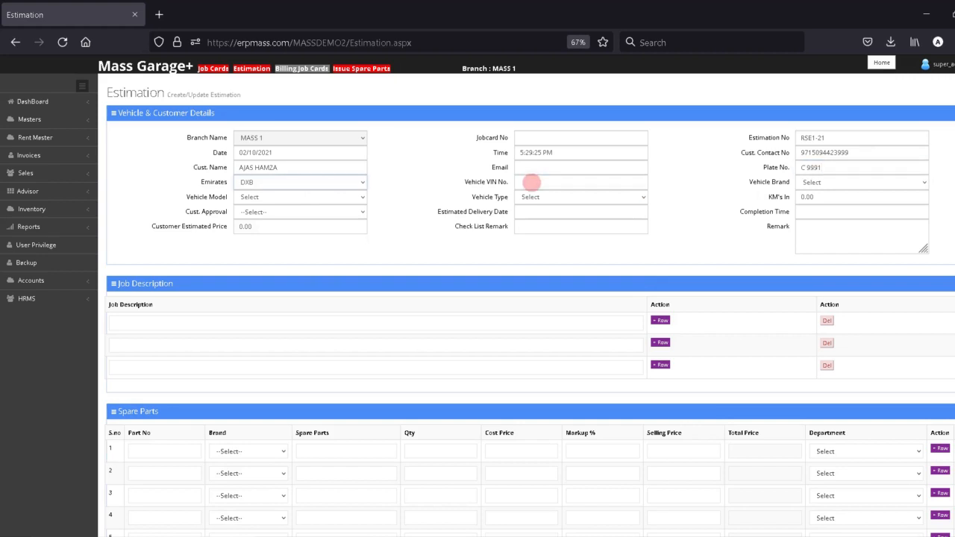
left_click(585, 182)
- Set the vehicle brand to TOYOTA and the model to YARIS
left_click(821, 182)
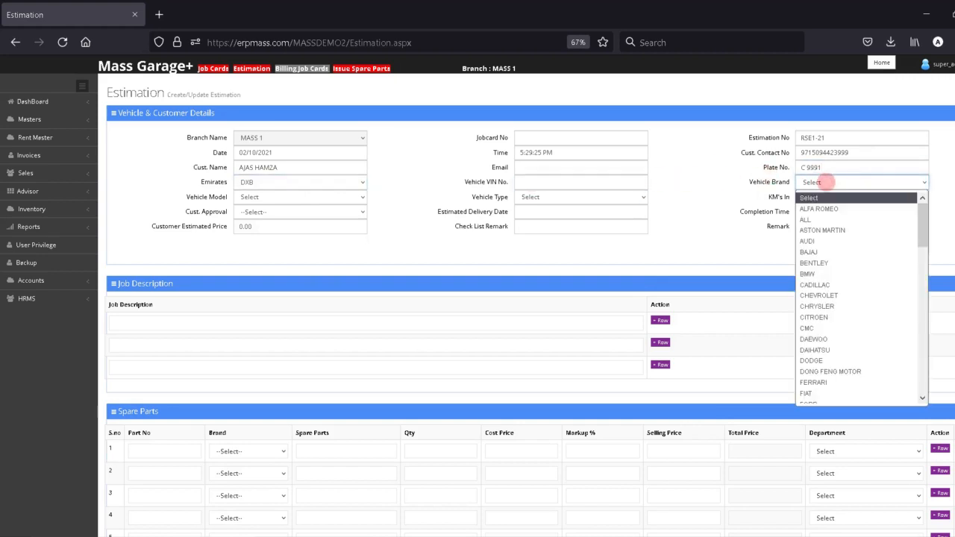
type("to")
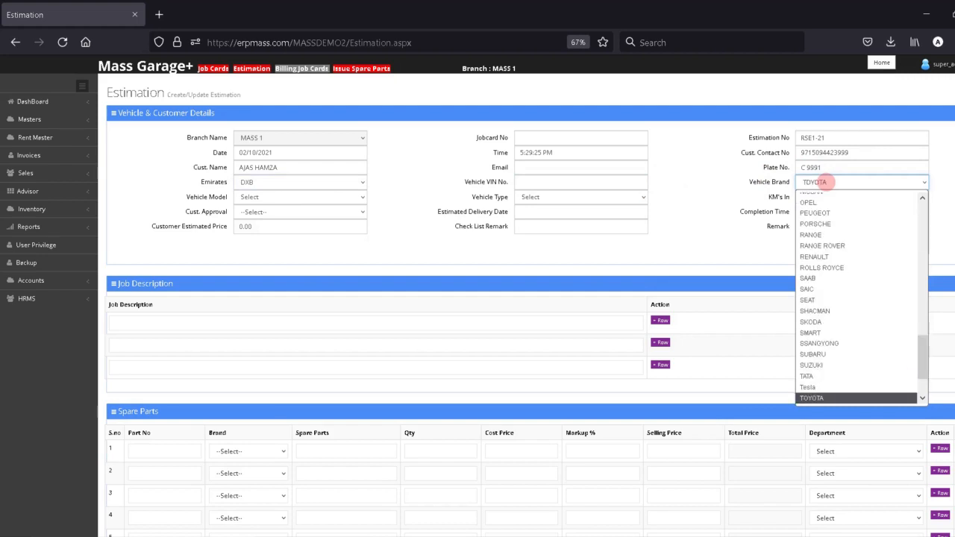
key("Return")
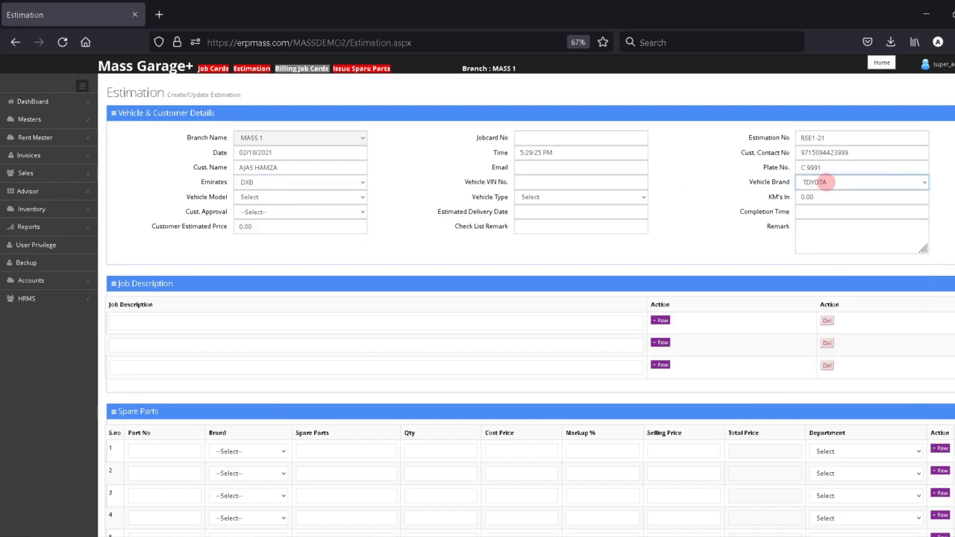
left_click(339, 197)
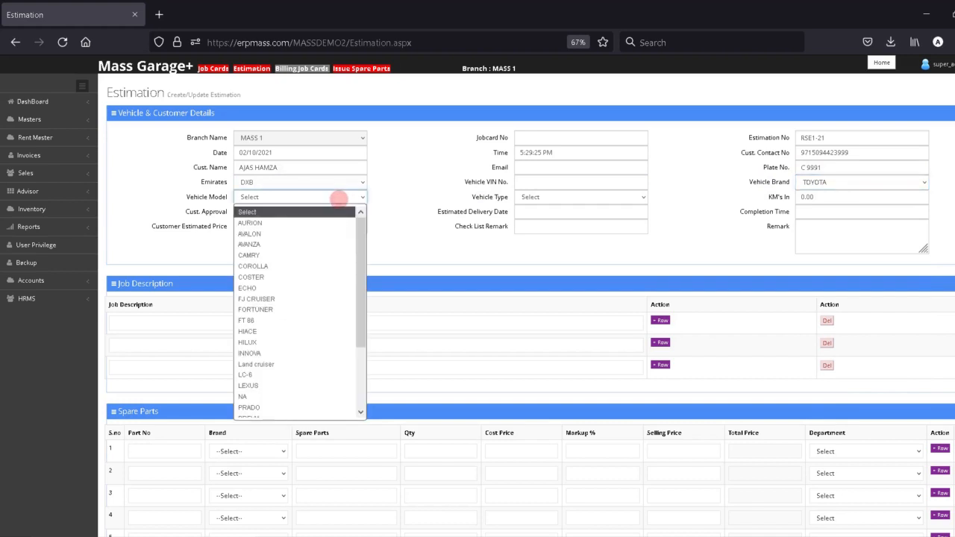
type("y")
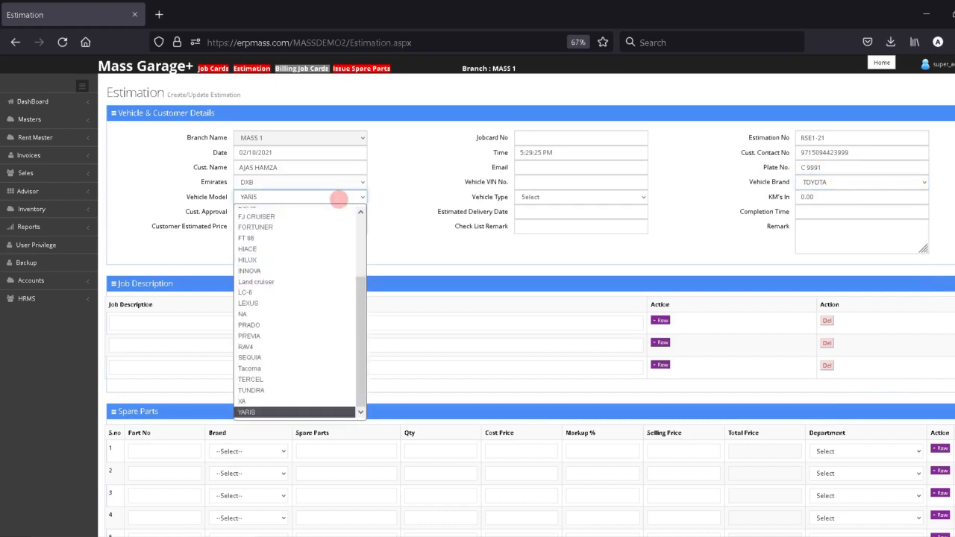
key("Return")
- Check the vehicle type and kilometres-in fields, then set customer approval to Waiting
left_click(546, 198)
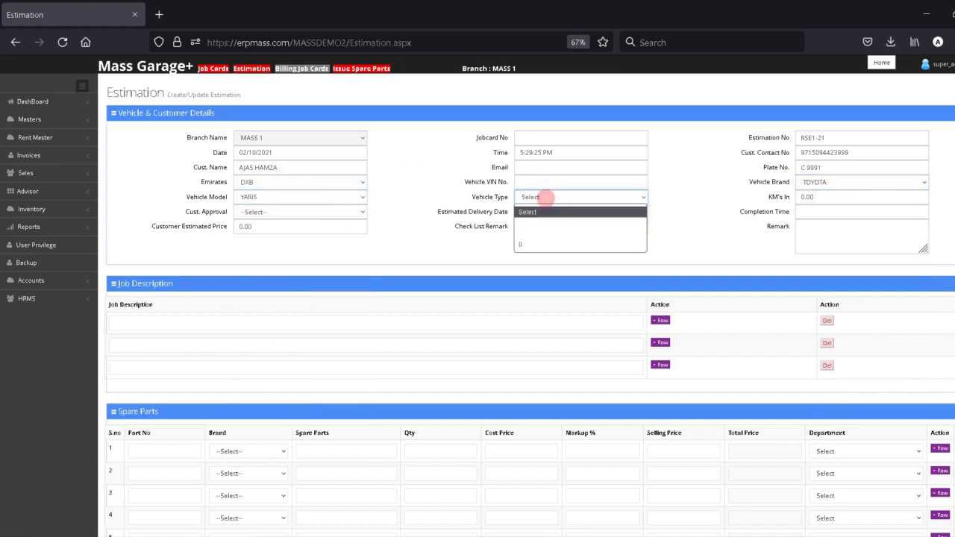
left_click(545, 197)
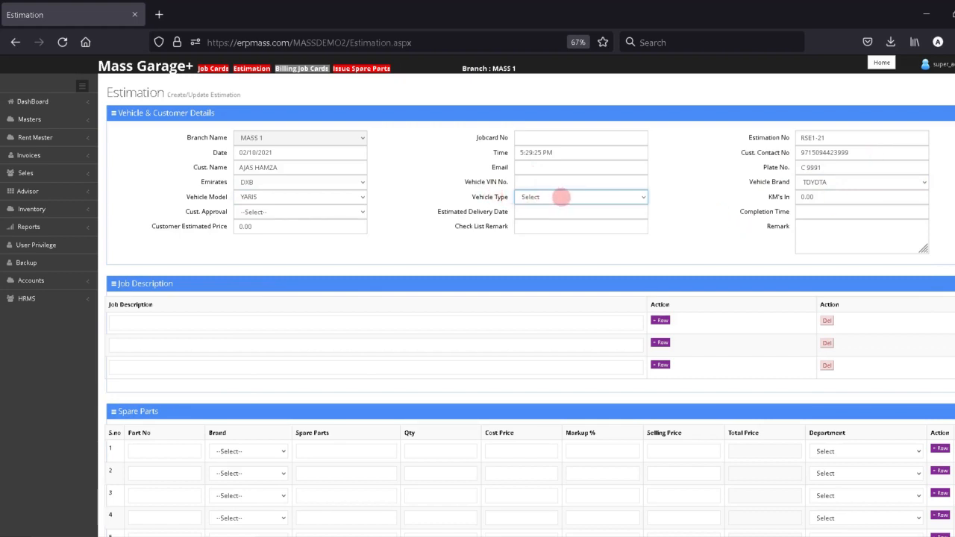
left_click(812, 197)
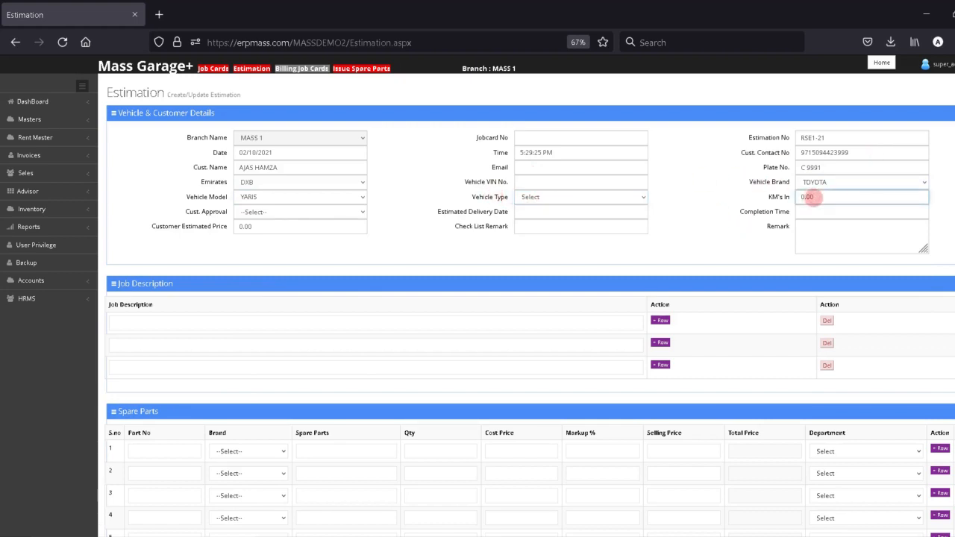
double_click(808, 197)
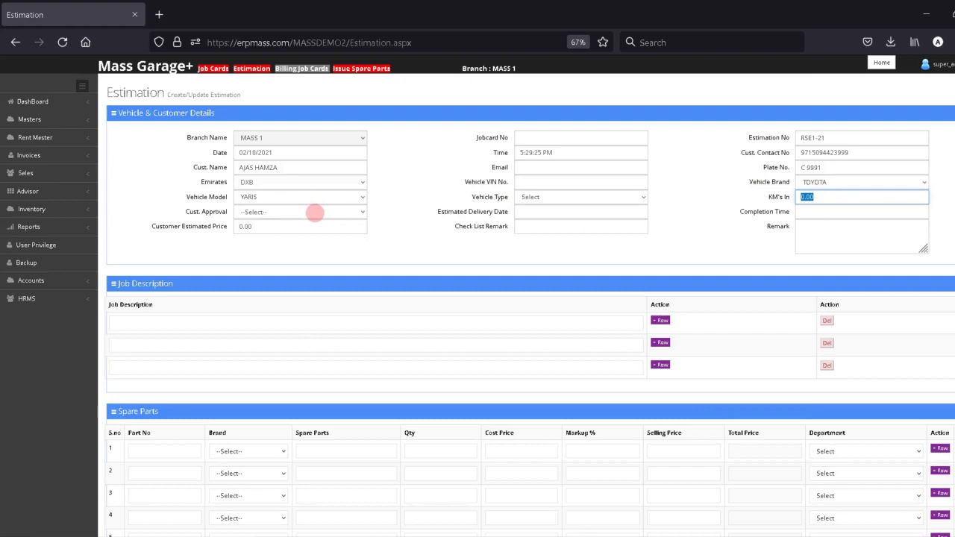
left_click(315, 213)
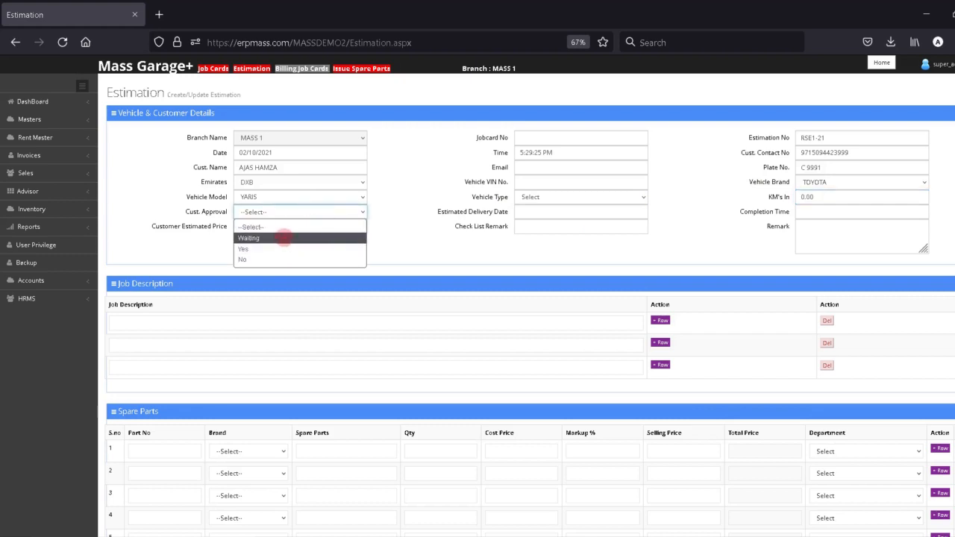
left_click(284, 235)
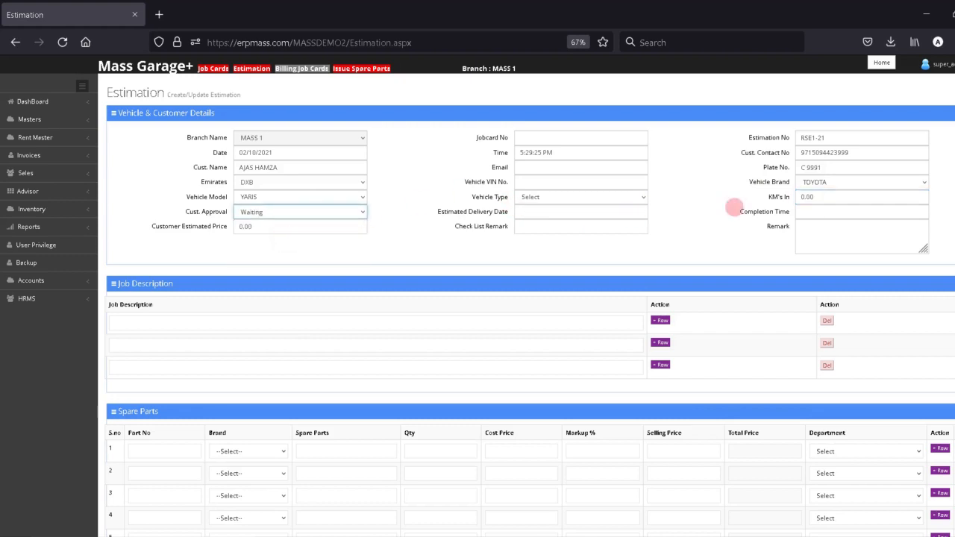
- Enter FULL SERVICE on the first job description line
scroll(411, 239, "down", 2)
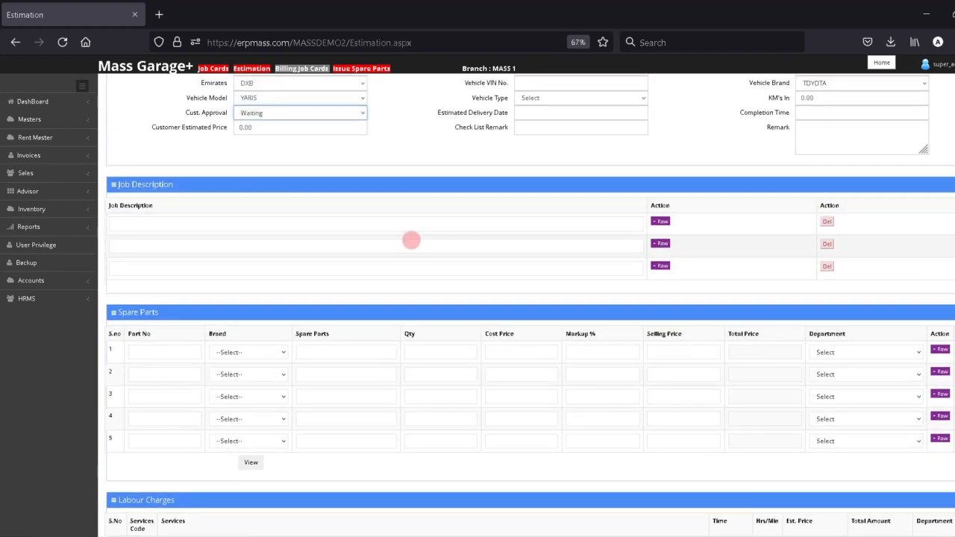
left_click(396, 228)
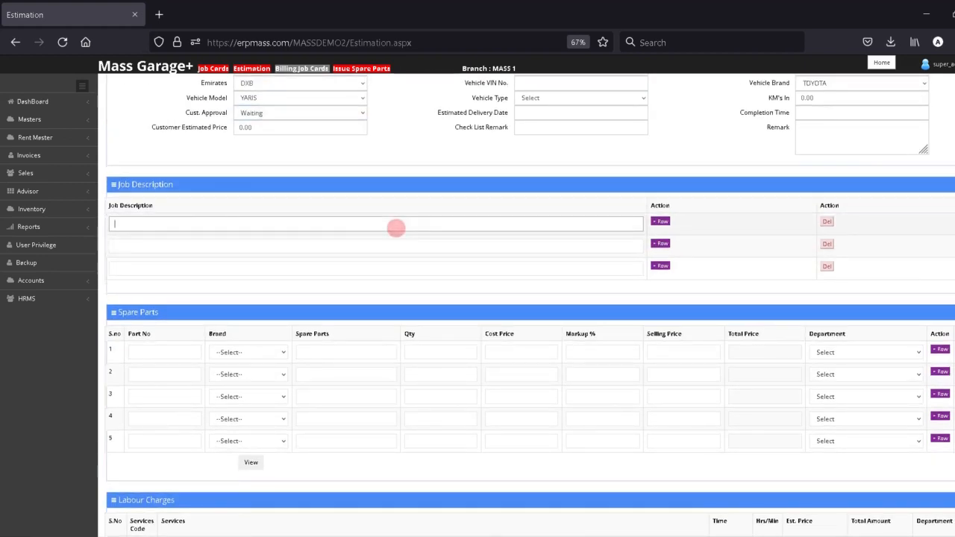
type("FULL SERV")
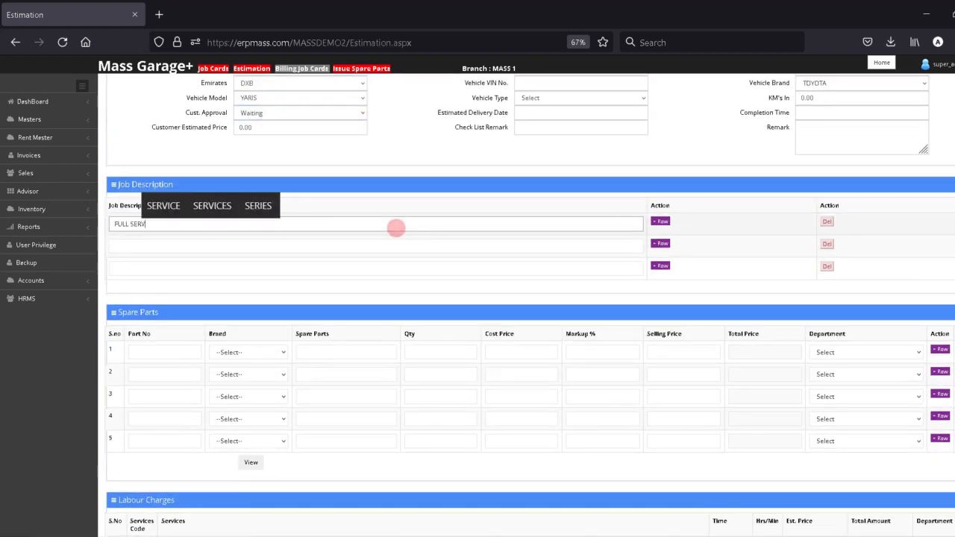
type("ICE")
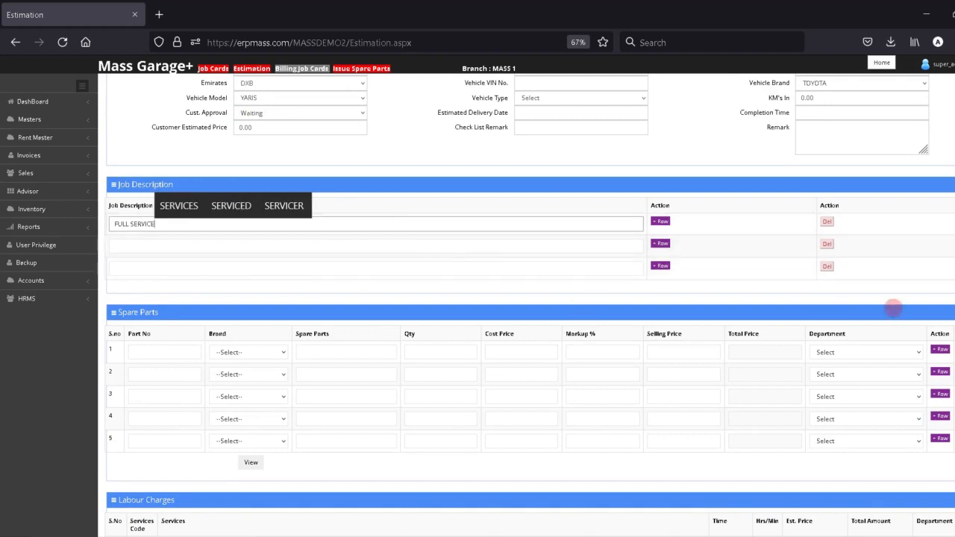
scroll(671, 303, "down", 2)
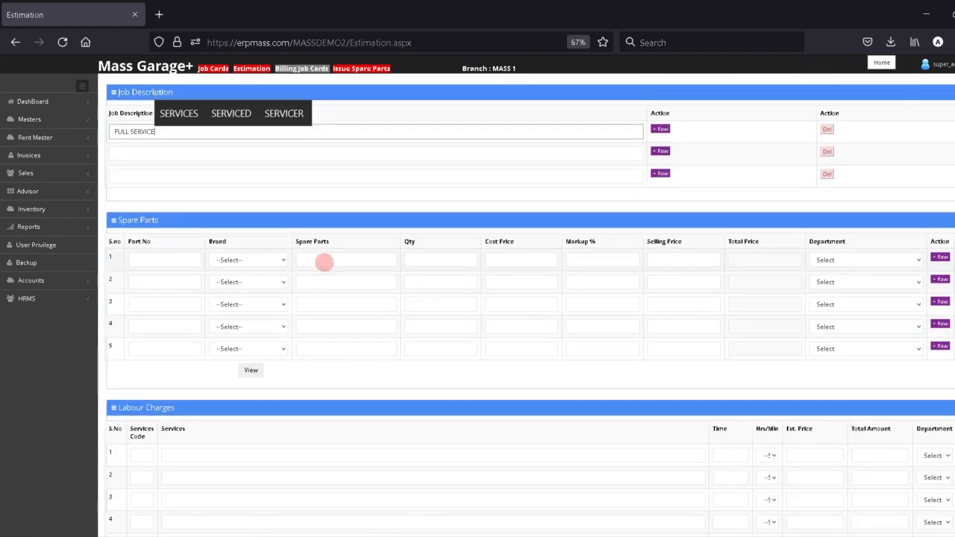
- Fill spare part row 1 with the 5w20 Oil Filter at 300.00
left_click(324, 262)
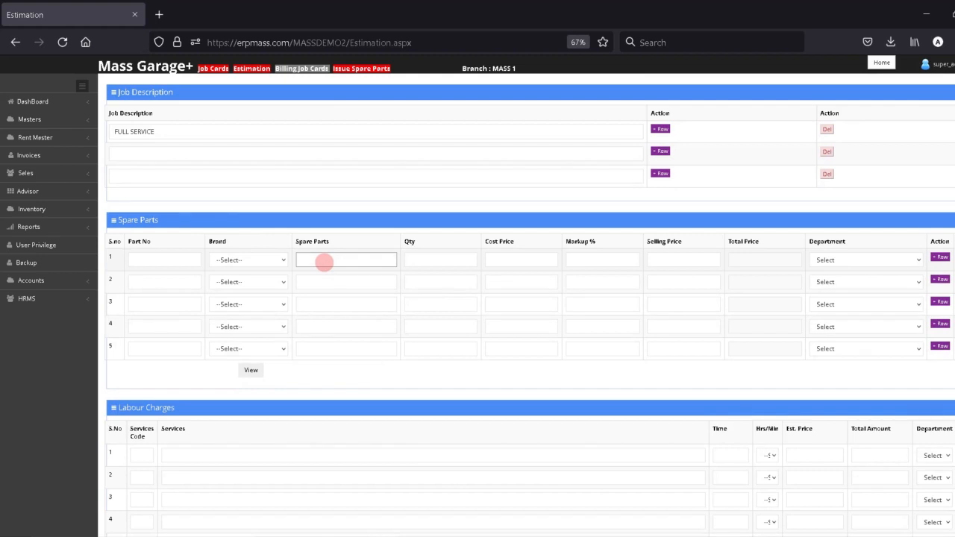
type("OIL FILTER")
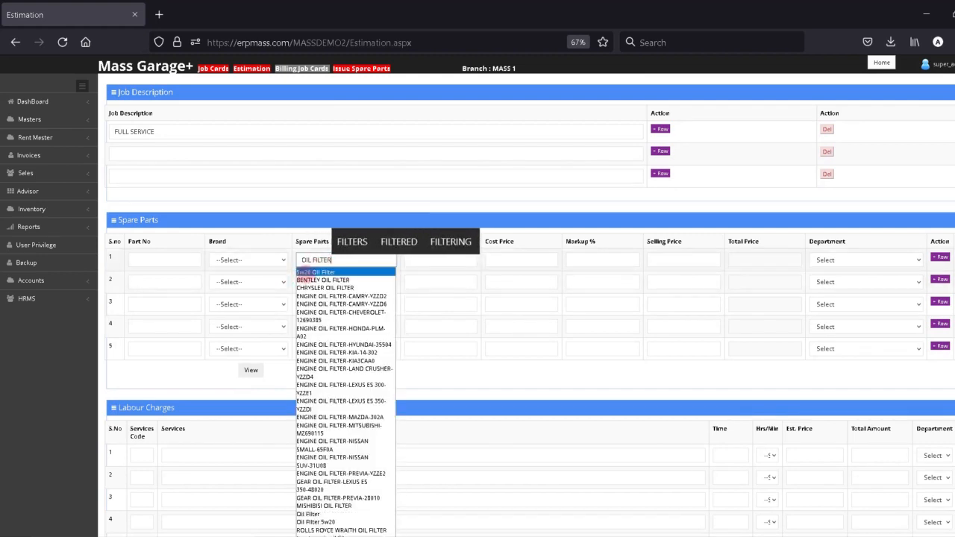
left_click(306, 272)
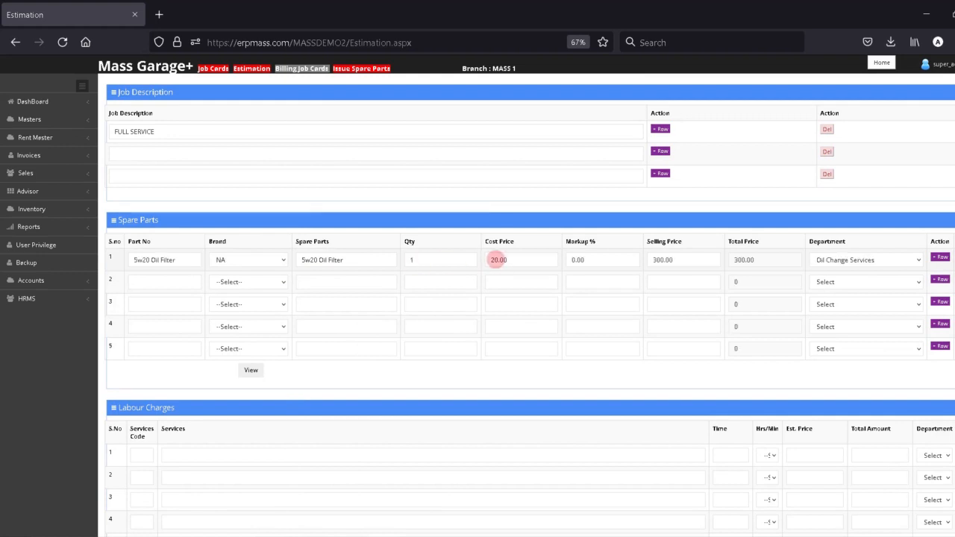
scroll(478, 298, "down", 3)
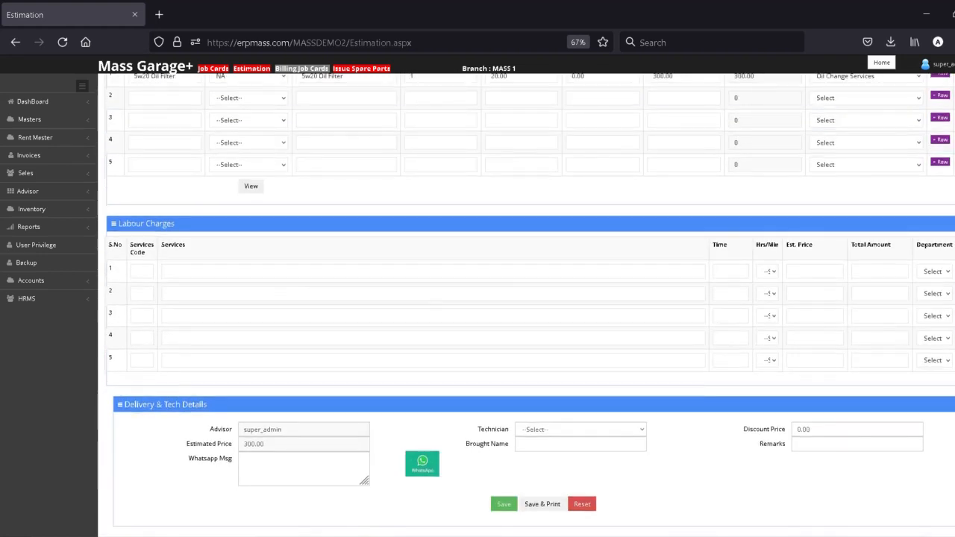
- Add LABOUR CHARGES at 500.00 in labour row 1, department Oil Change Services
left_click(323, 273)
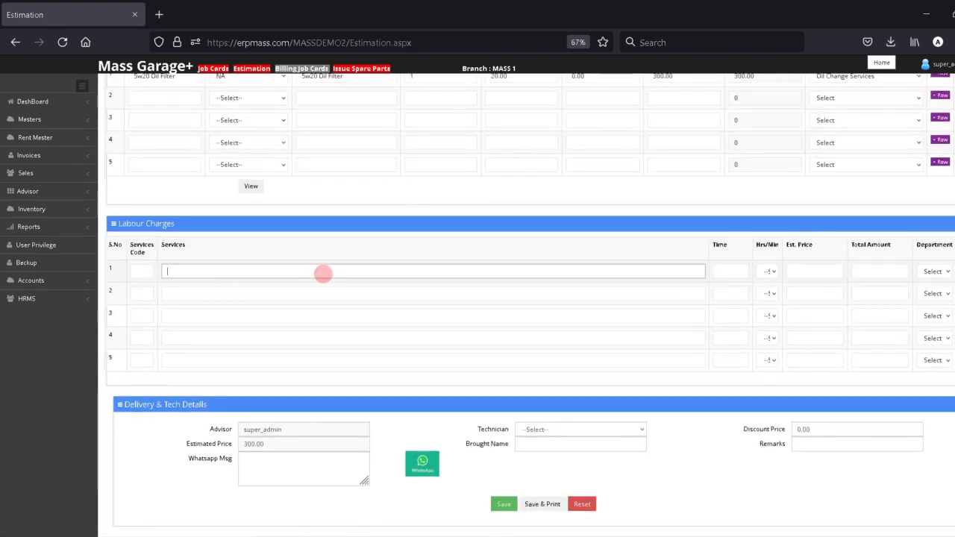
type("LABOU")
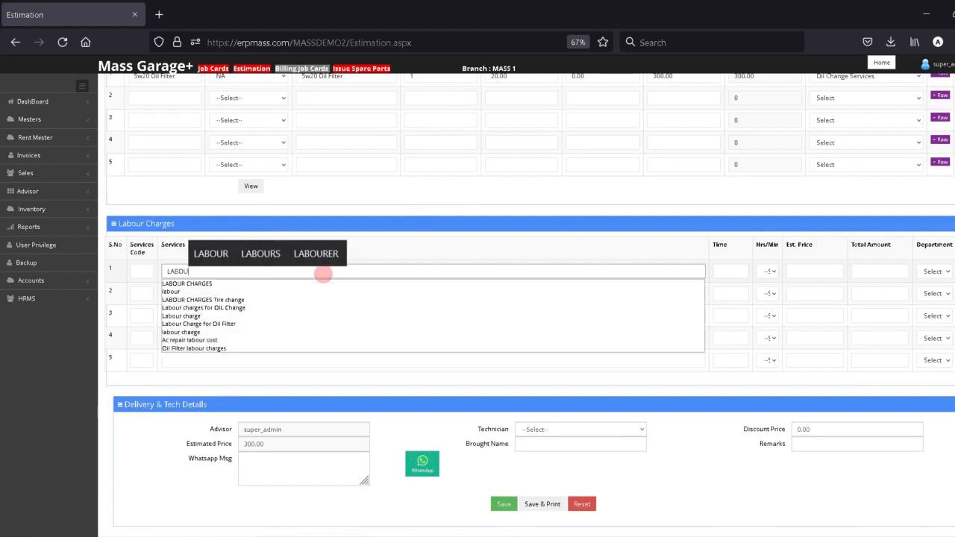
left_click(244, 279)
left_click(221, 274)
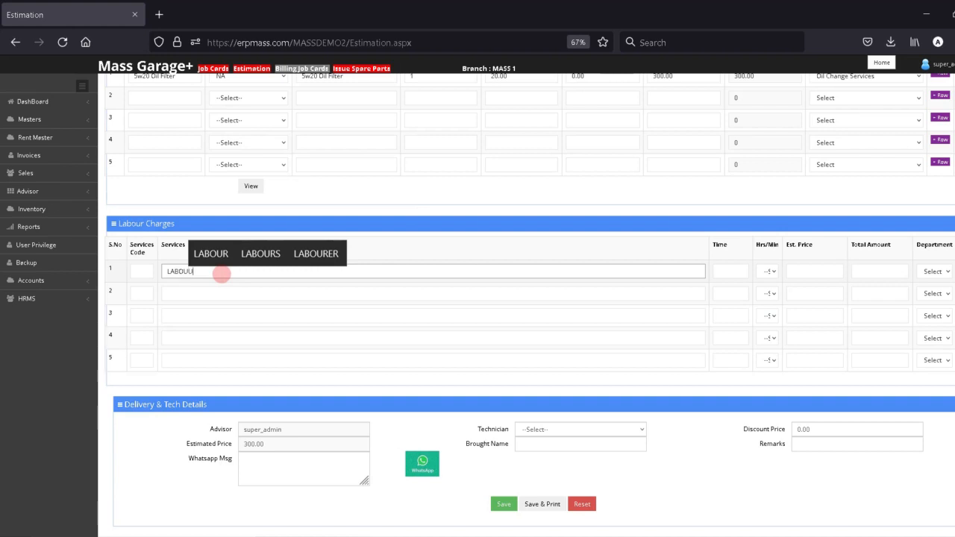
key("BackSpace")
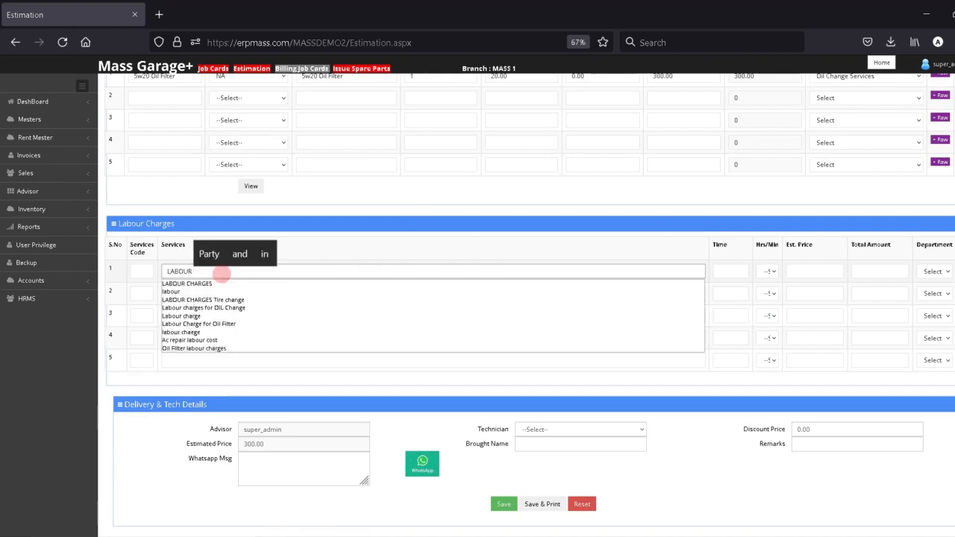
left_click(210, 282)
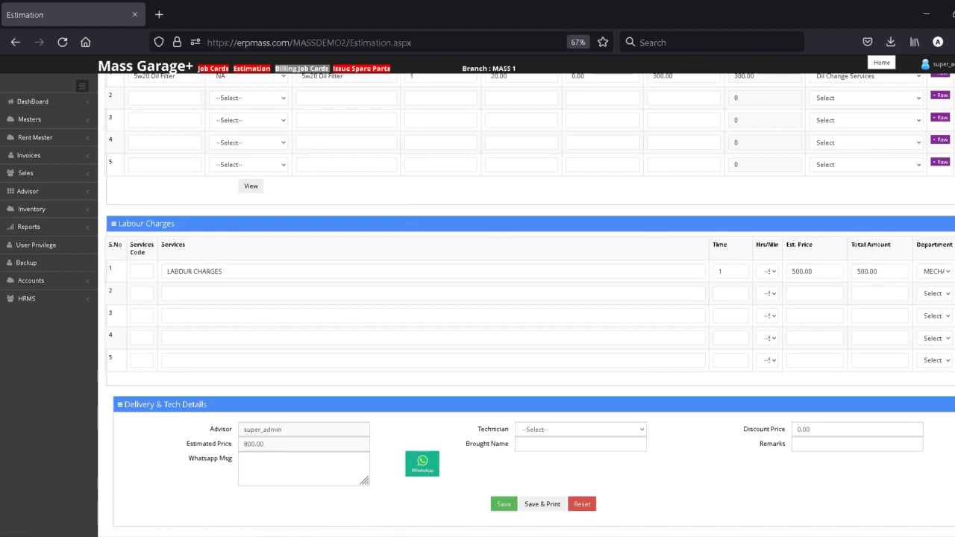
scroll(831, 274, "up", 3)
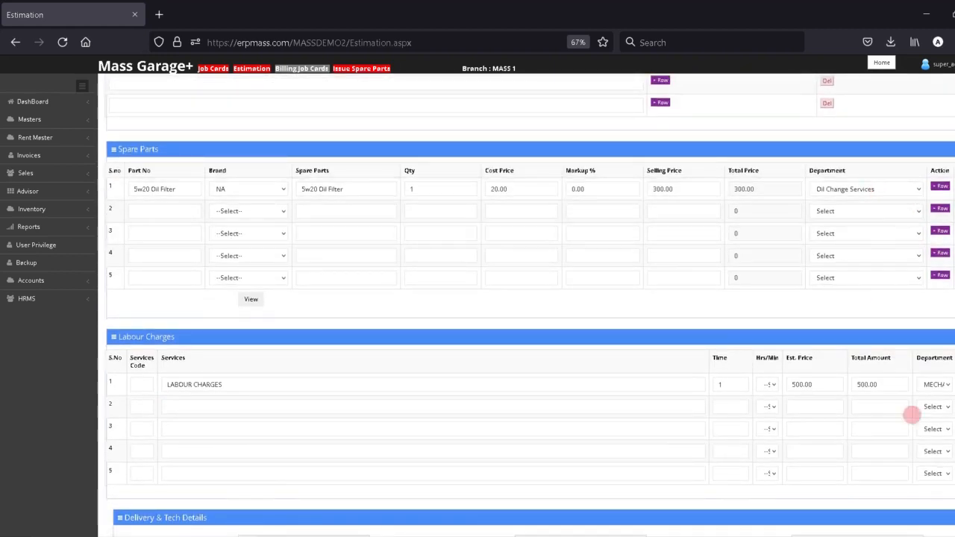
left_click(936, 384)
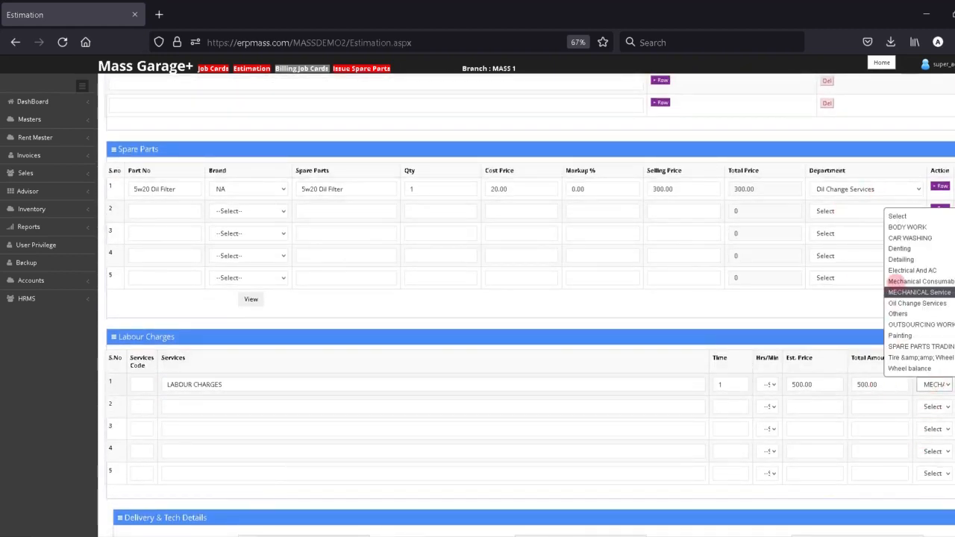
left_click(931, 303)
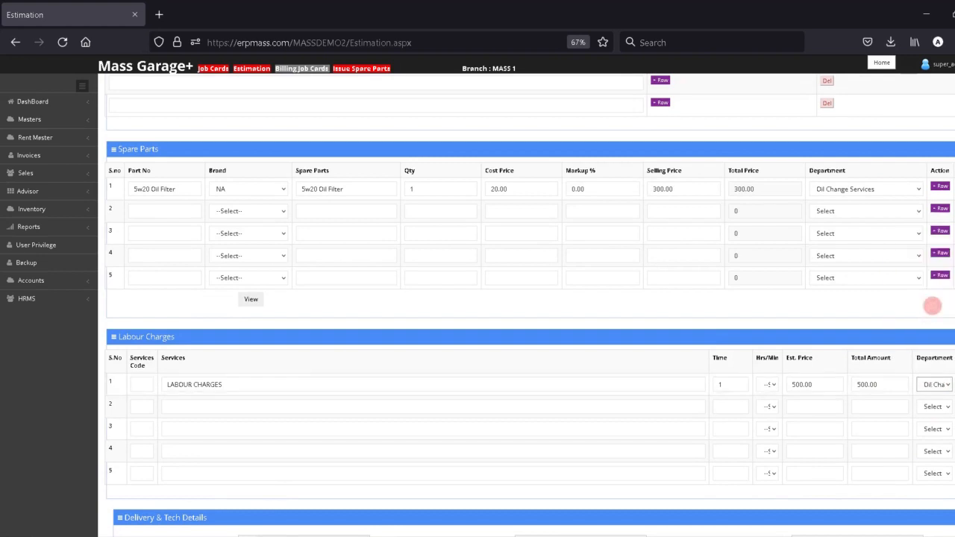
scroll(522, 299, "down", 4)
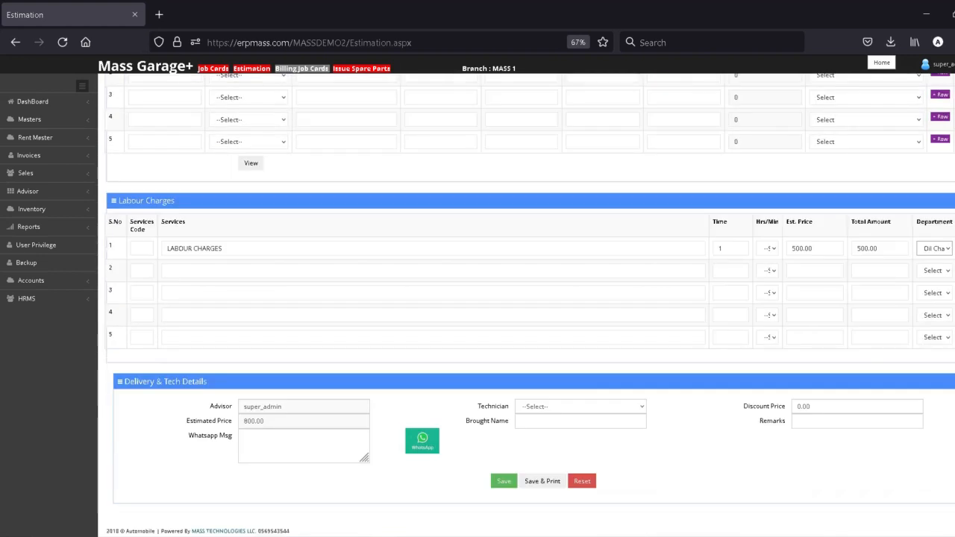
- Assign a technician, then Save & Print the estimation and acknowledge the Success alert
left_click(582, 406)
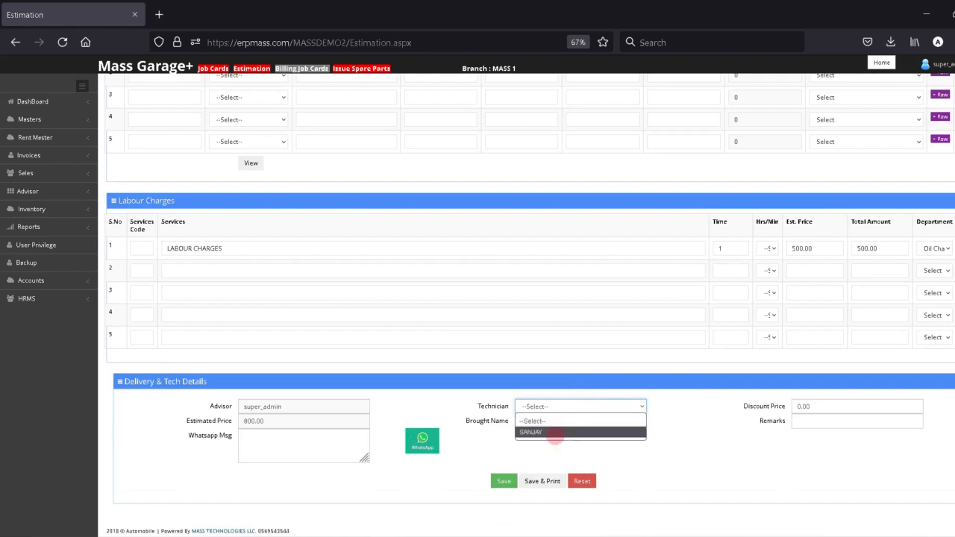
left_click(556, 433)
scroll(552, 435, "up", 4)
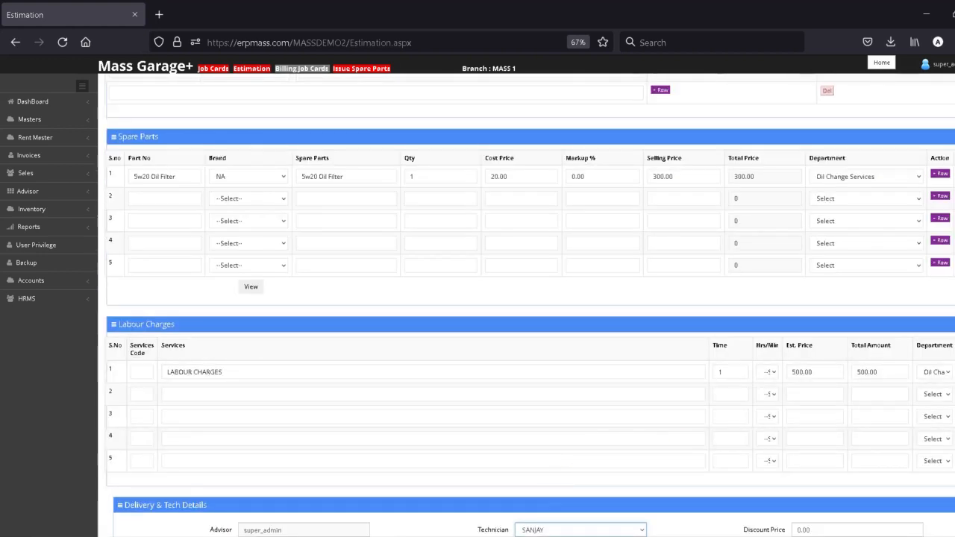
scroll(552, 435, "down", 4)
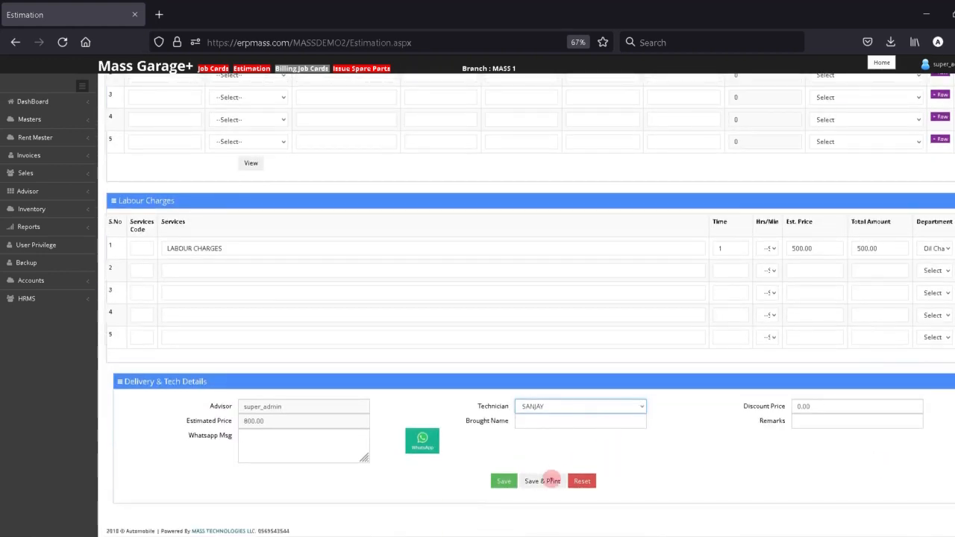
left_click(551, 481)
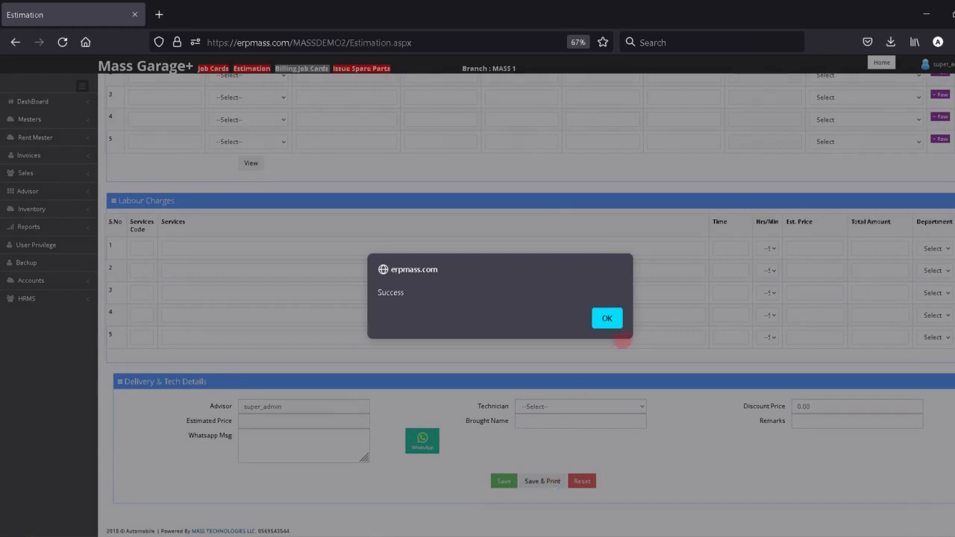
left_click(609, 319)
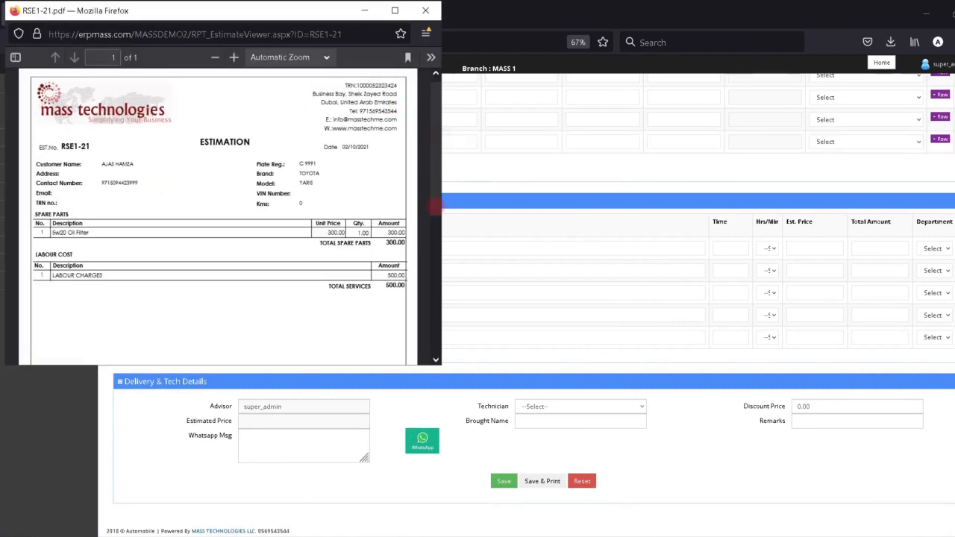
- Scroll through the RSE1-21 PDF preview, then close it
left_click_drag(437, 203, 436, 77)
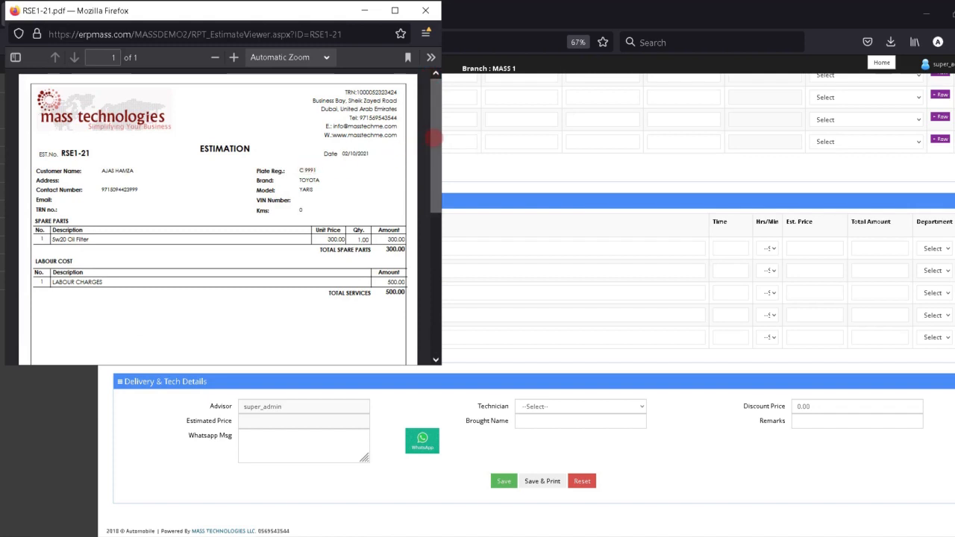
left_click(428, 12)
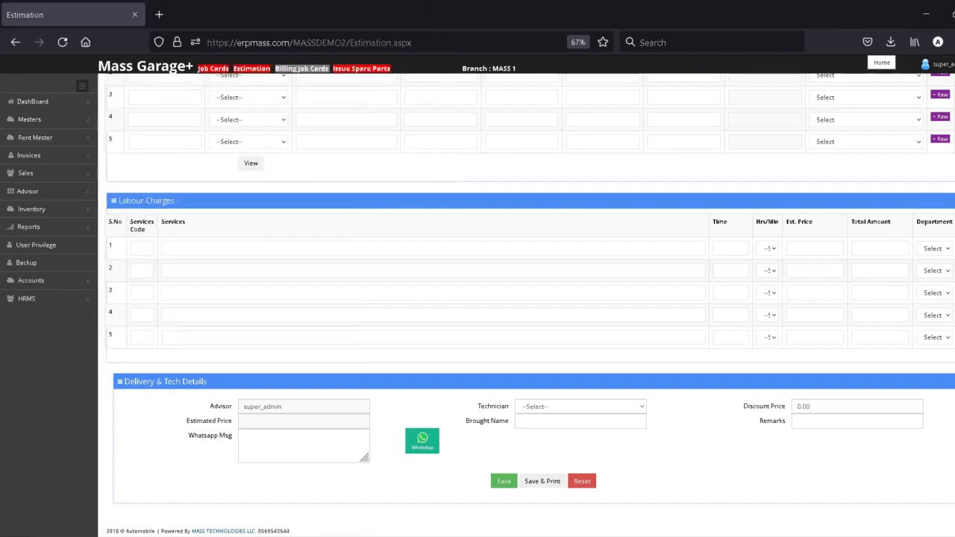
- Load estimation RSE1-21, change customer approval to Yes, and update it
scroll(526, 305, "up", 5)
left_click(846, 139)
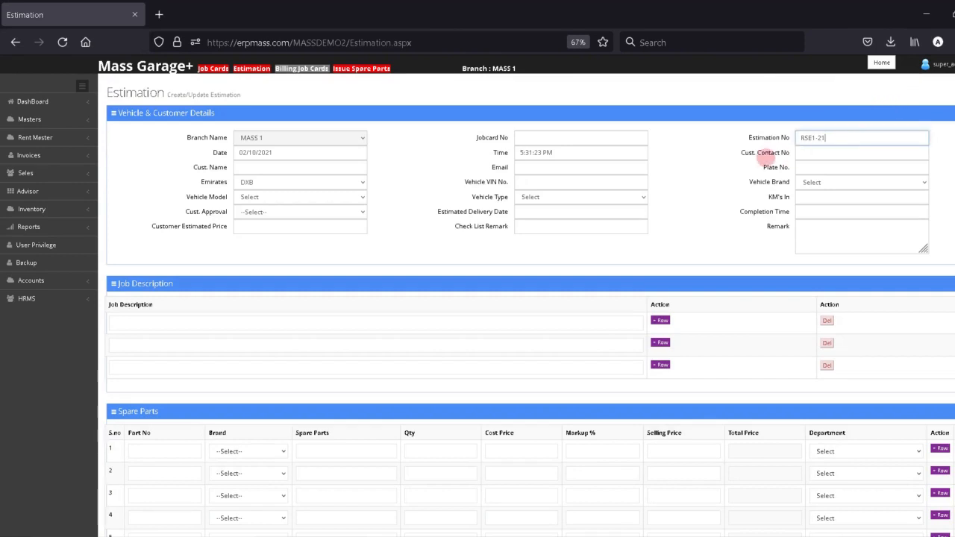
left_click(740, 168)
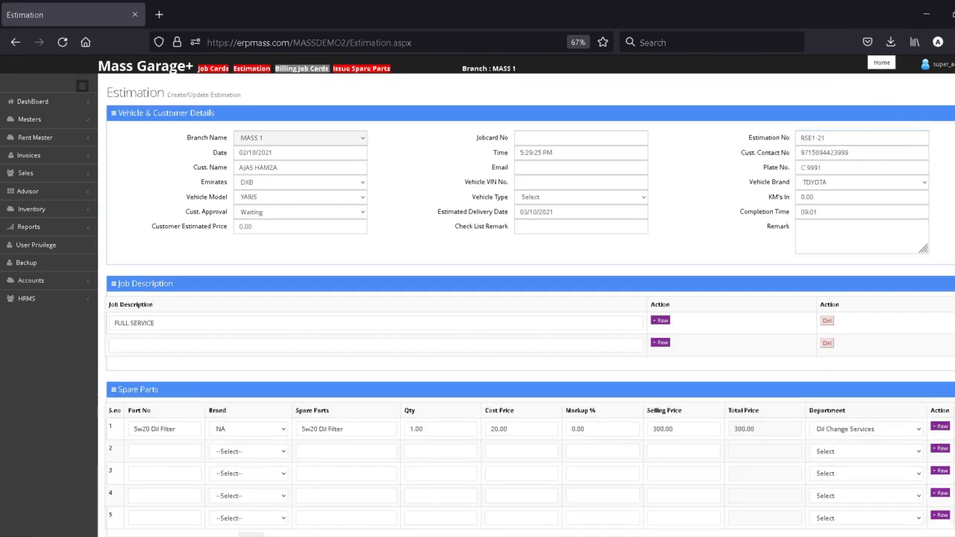
scroll(512, 171, "down", 1)
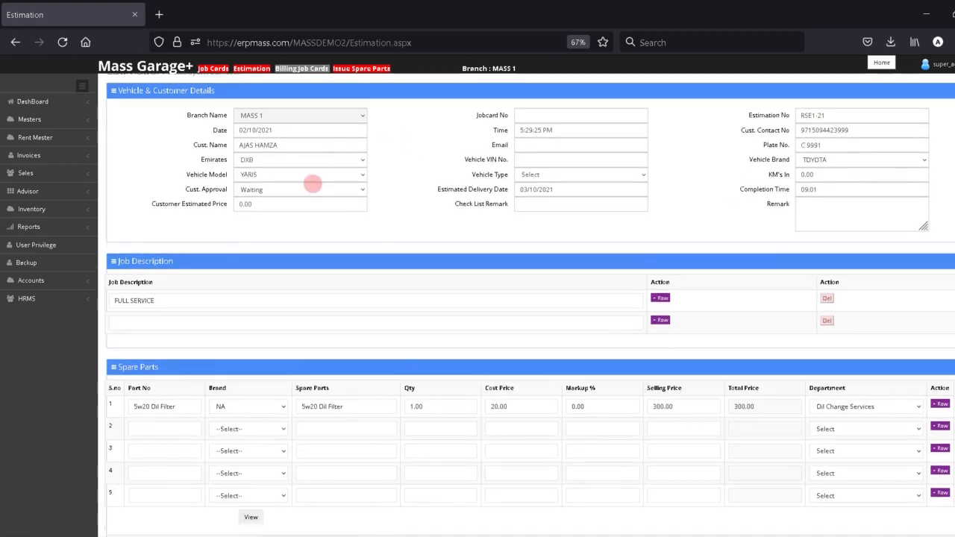
left_click(299, 190)
left_click(268, 226)
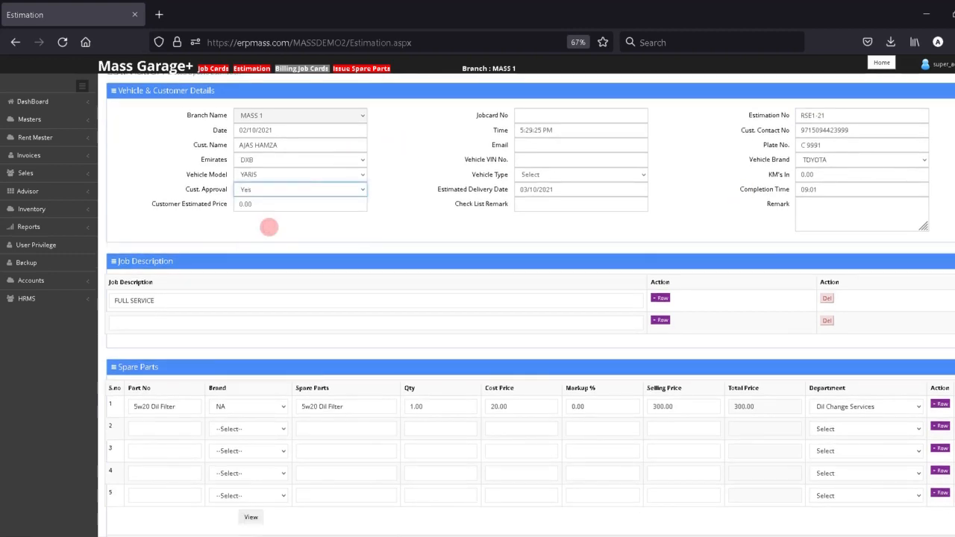
scroll(563, 418, "down", 5)
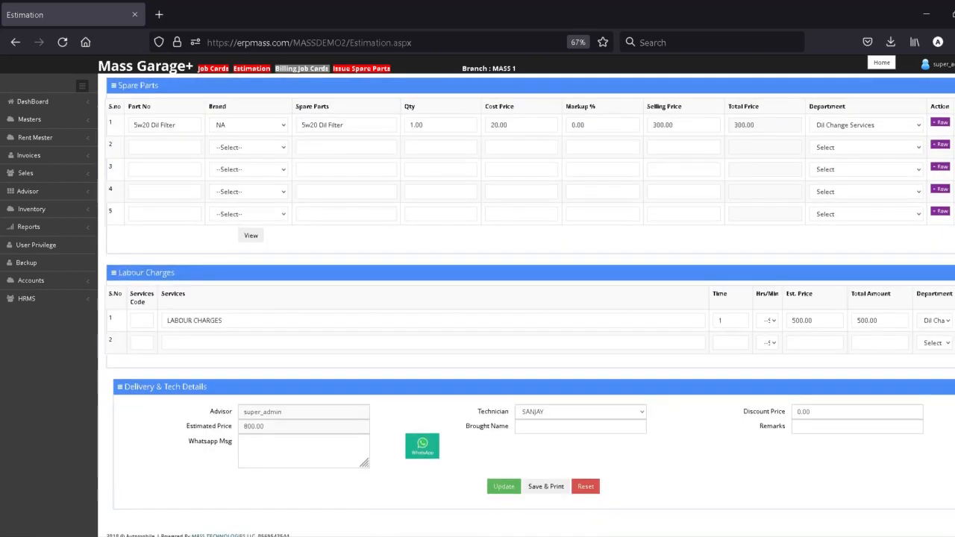
left_click(504, 480)
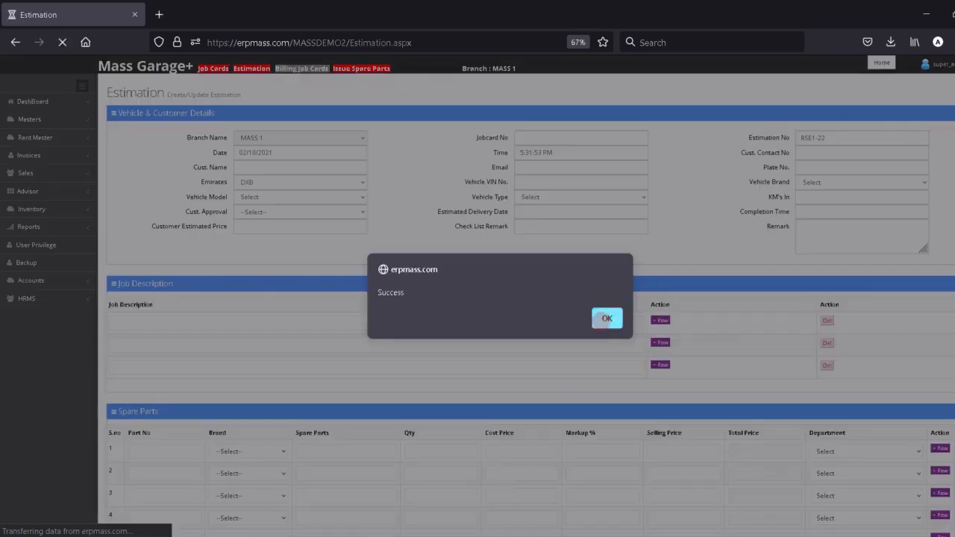
left_click(603, 318)
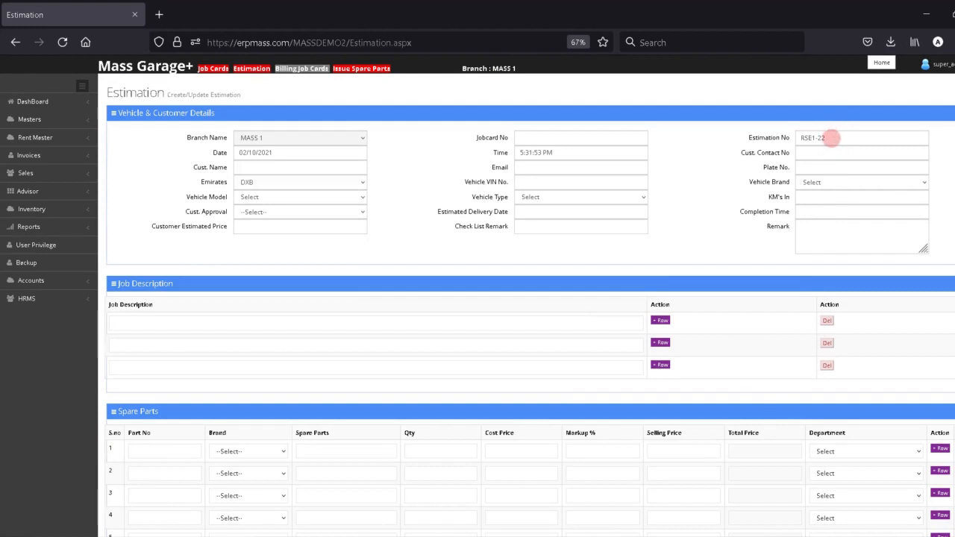
- On job card JC1-84, enter estimation number RSE1-21 so its details load
left_click_drag(831, 136, 703, 140)
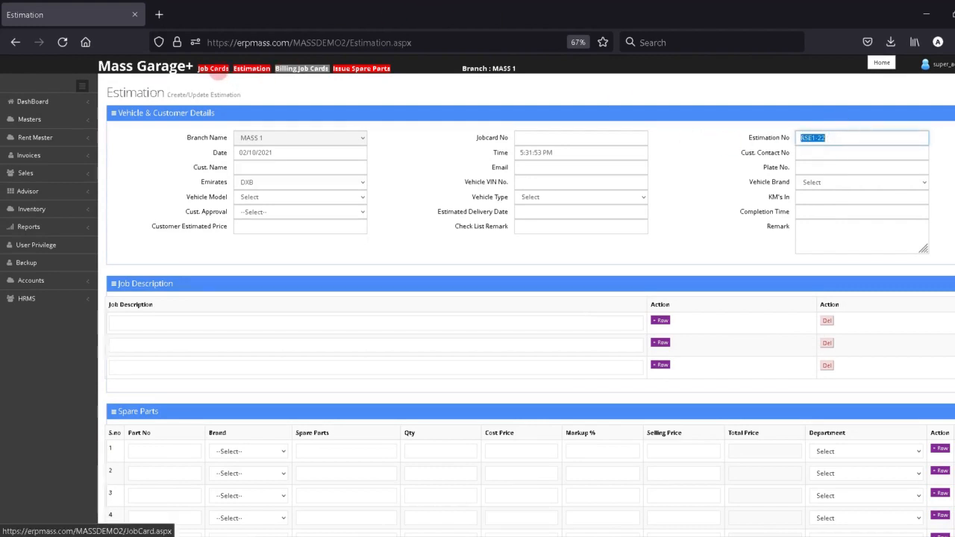
left_click(213, 68)
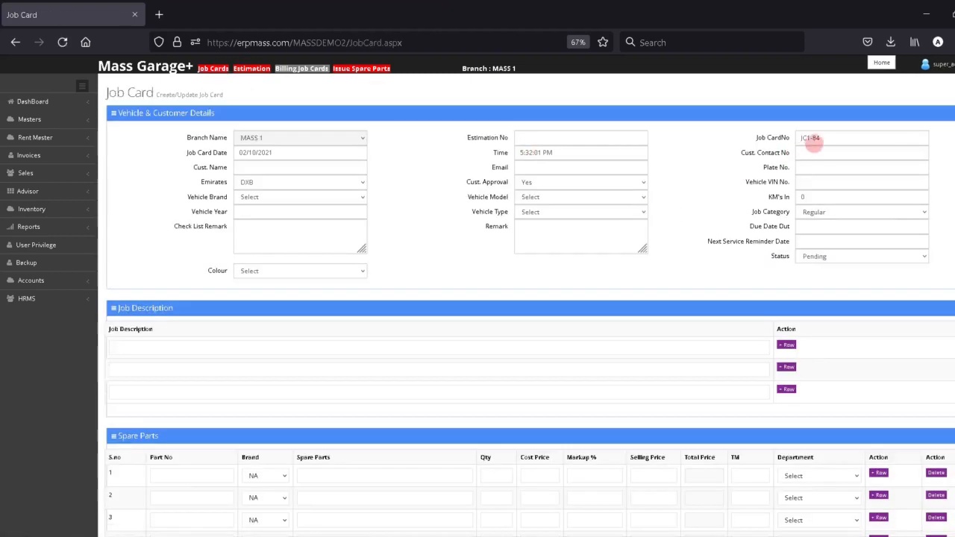
left_click_drag(813, 142, 704, 134)
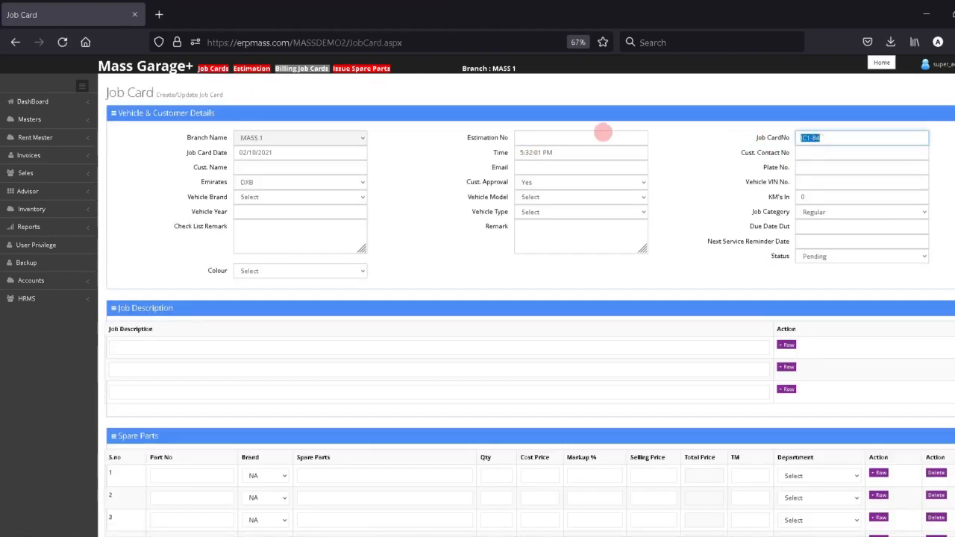
left_click(588, 138)
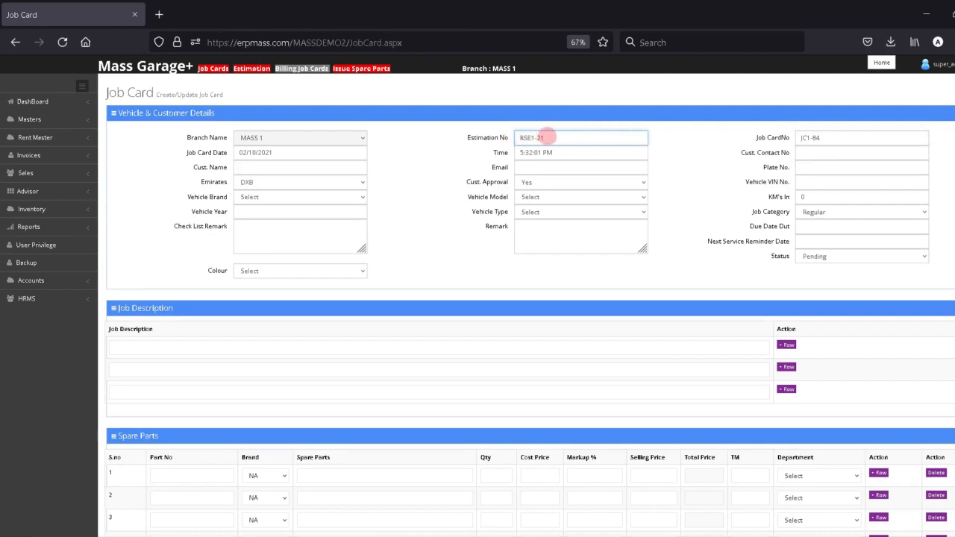
left_click_drag(549, 137, 425, 106)
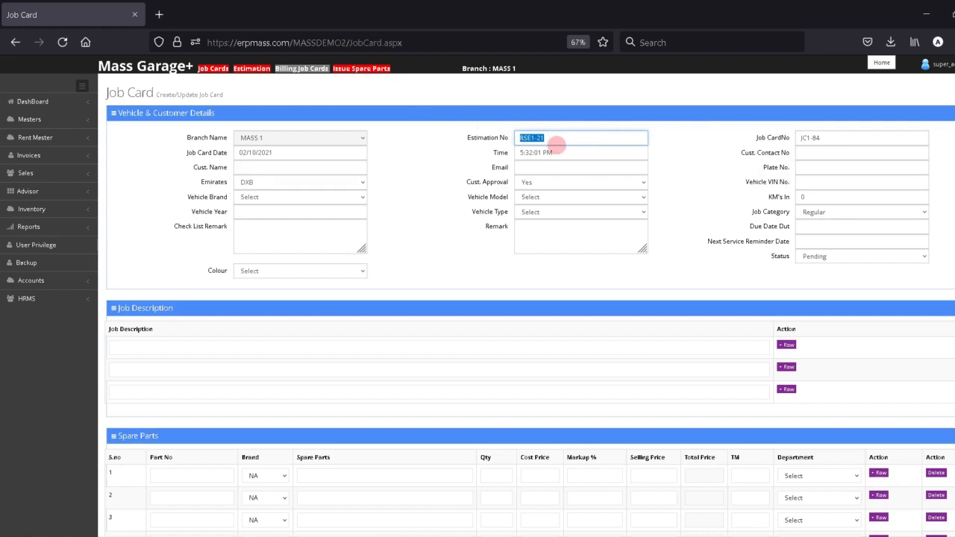
left_click(726, 157)
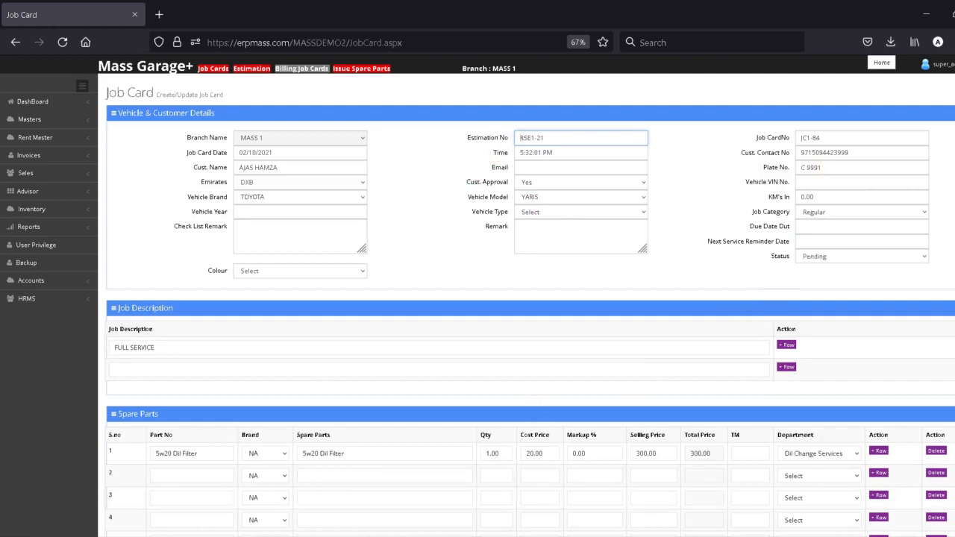
scroll(609, 376, "down", 10)
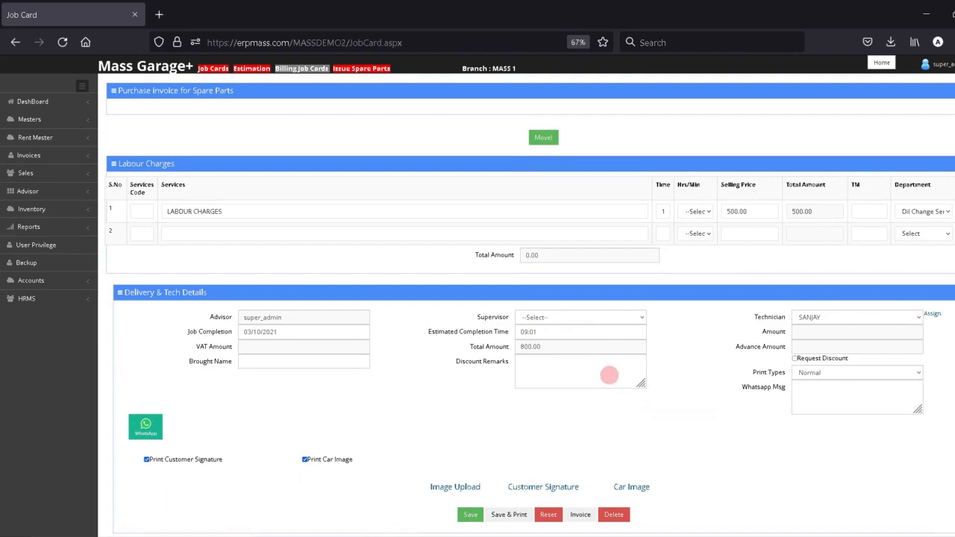
- Save job card JC1-84 with the supervisor left unchanged, and dismiss the success message
left_click(571, 318)
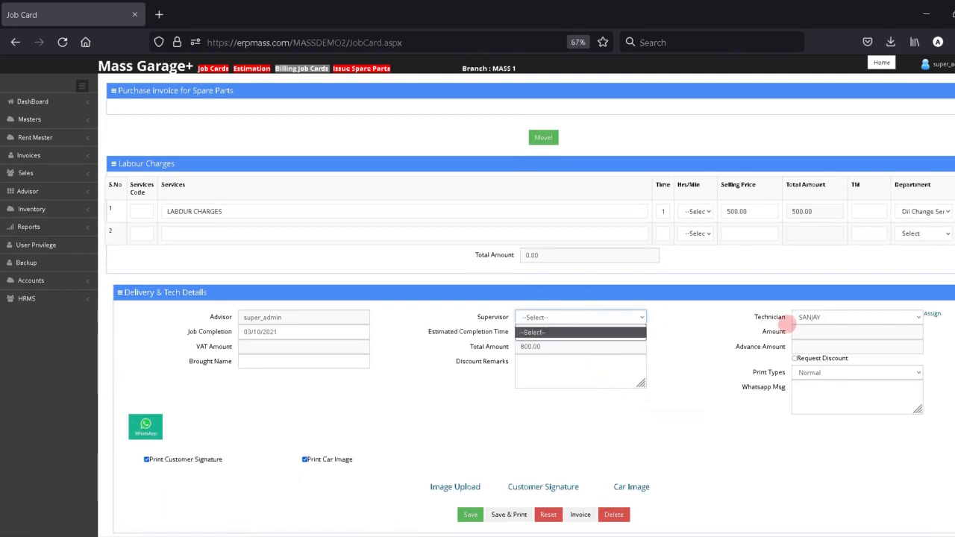
left_click(788, 324)
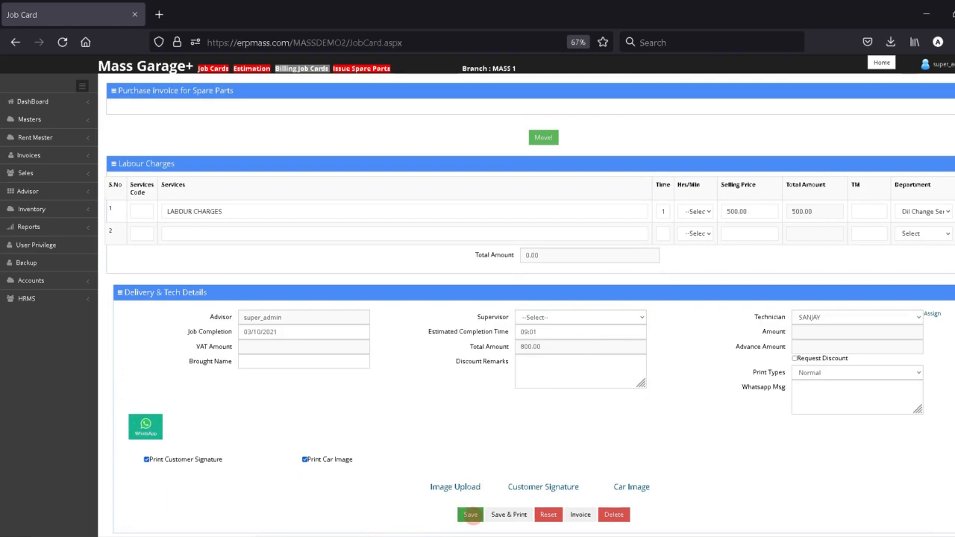
left_click(471, 515)
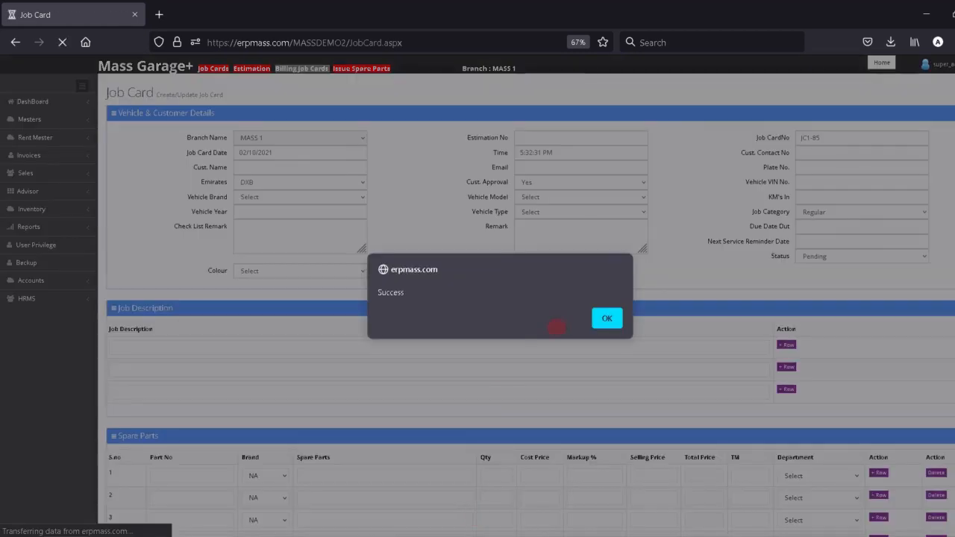
left_click(607, 327)
- Reload job card JC1-84 from the Job CardNo suggestions, then go to Issue Spare Parts
left_click(830, 137)
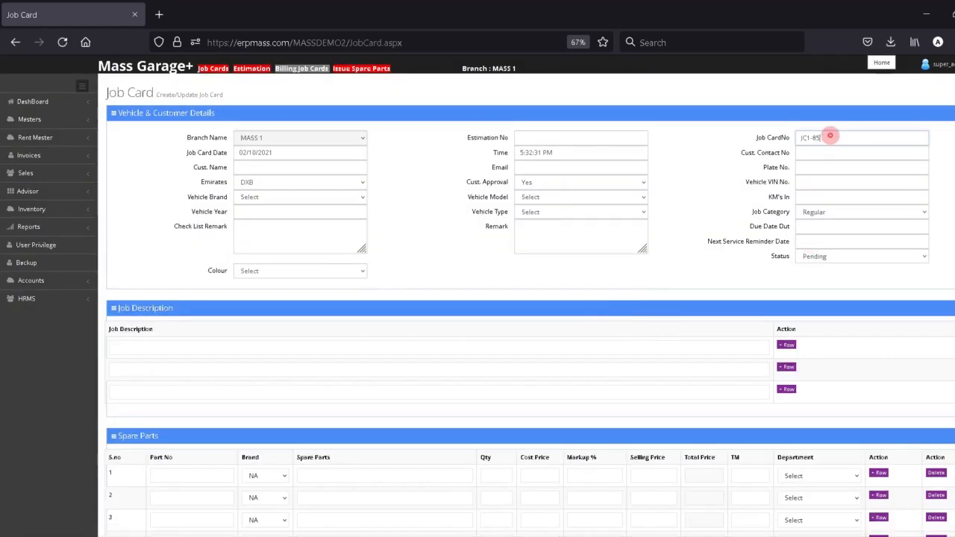
type("JC1-8")
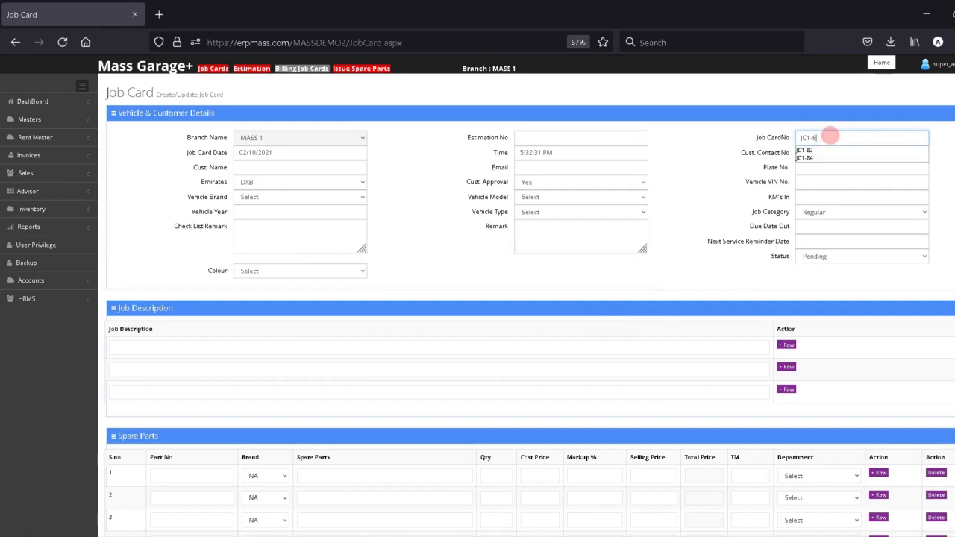
type("4")
key("Down")
key("Return")
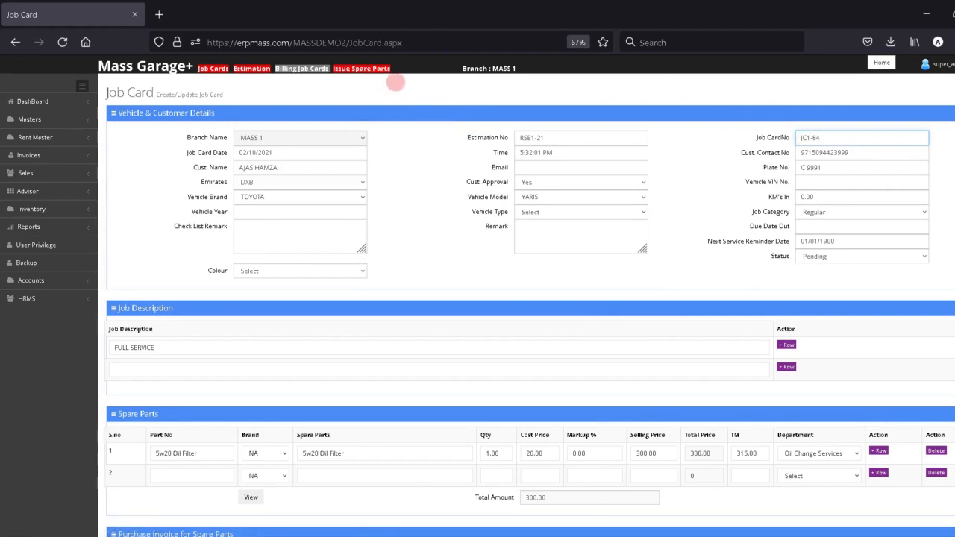
left_click(362, 68)
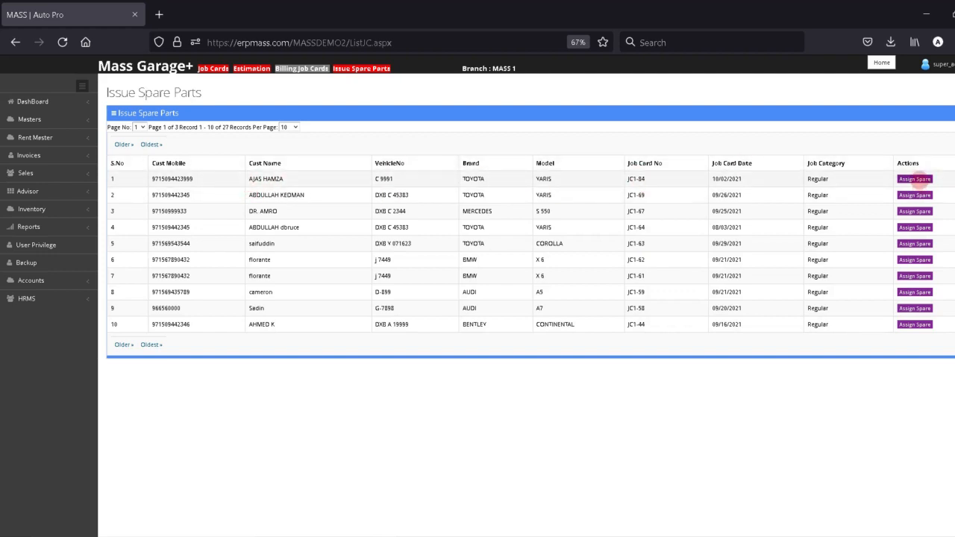
- Set JC1-84's 5w20 Oil Filter status to Issued and issue the spares
left_click(915, 180)
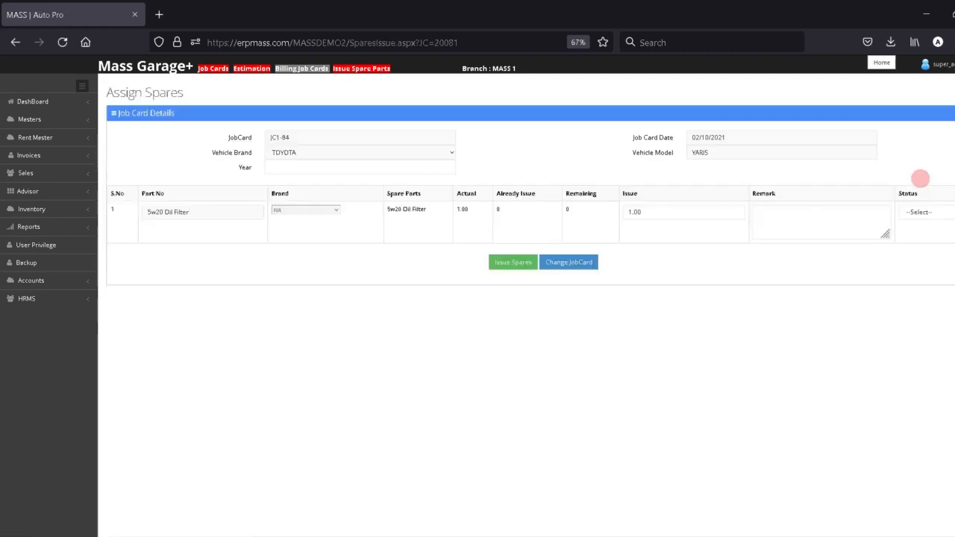
left_click(942, 212)
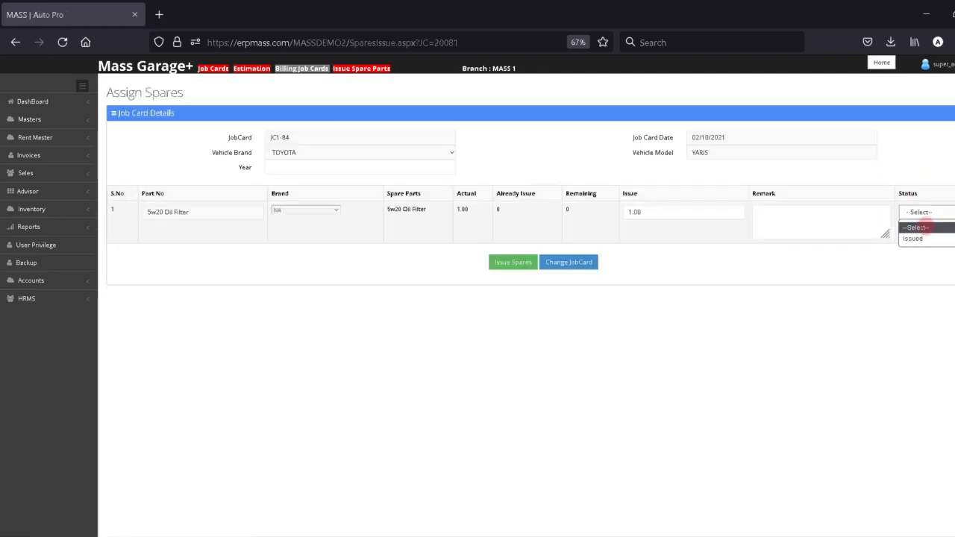
left_click(913, 238)
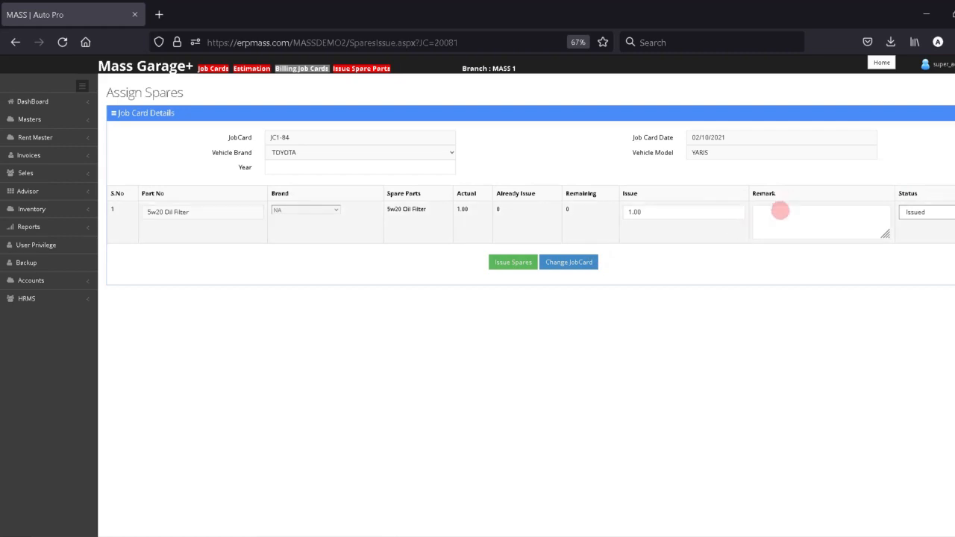
left_click(774, 214)
left_click(502, 265)
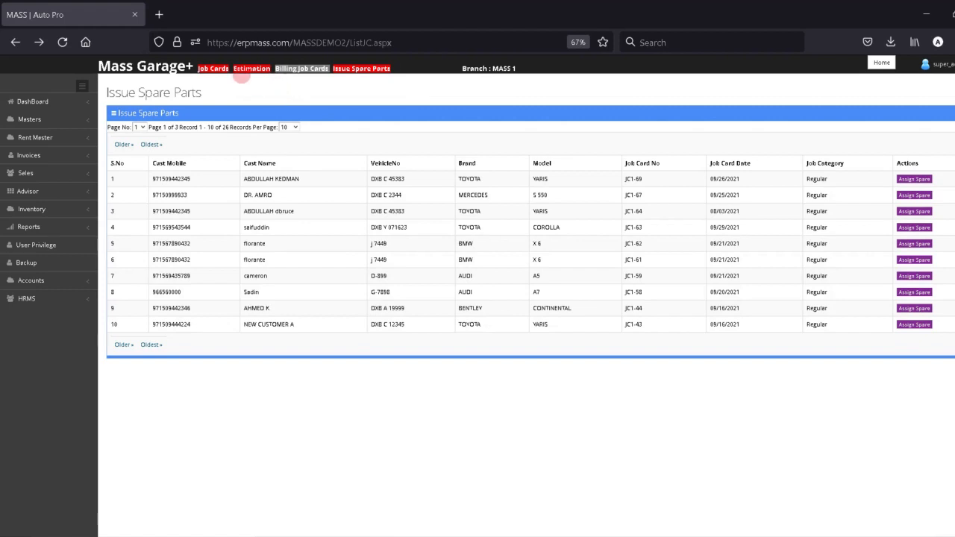
- Load job card JC1-84 into the form and generate its invoice, bill IN1-10070 for 840.00
left_click(213, 69)
left_click(833, 138)
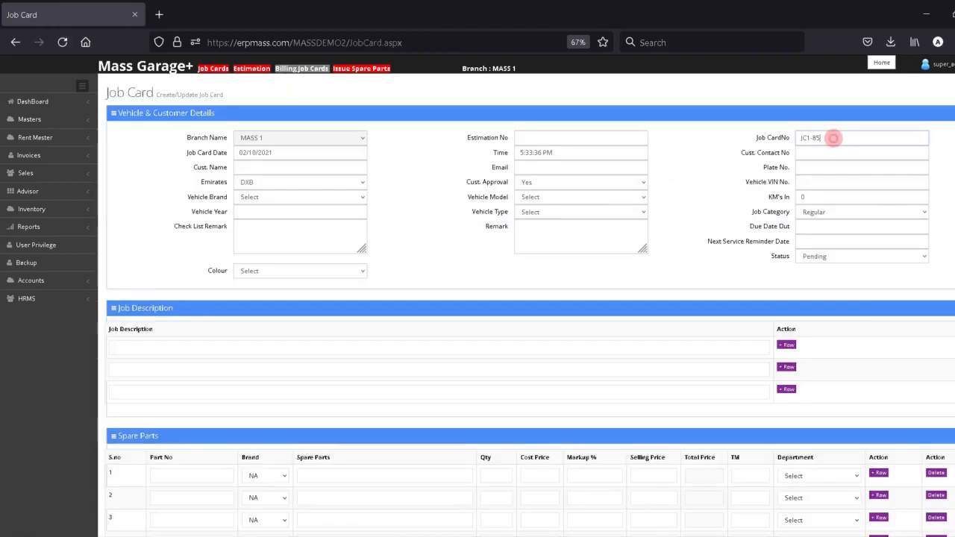
key("BackSpace")
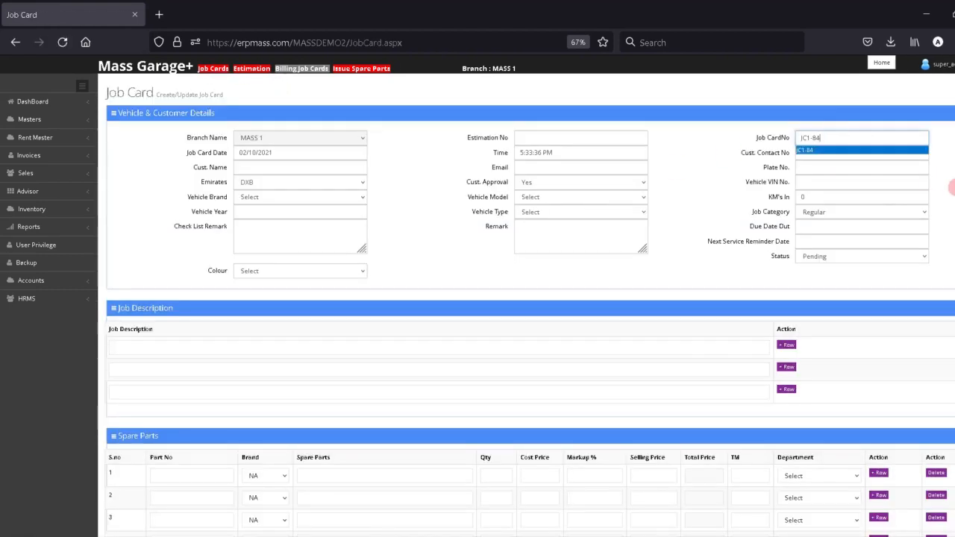
left_click(954, 191)
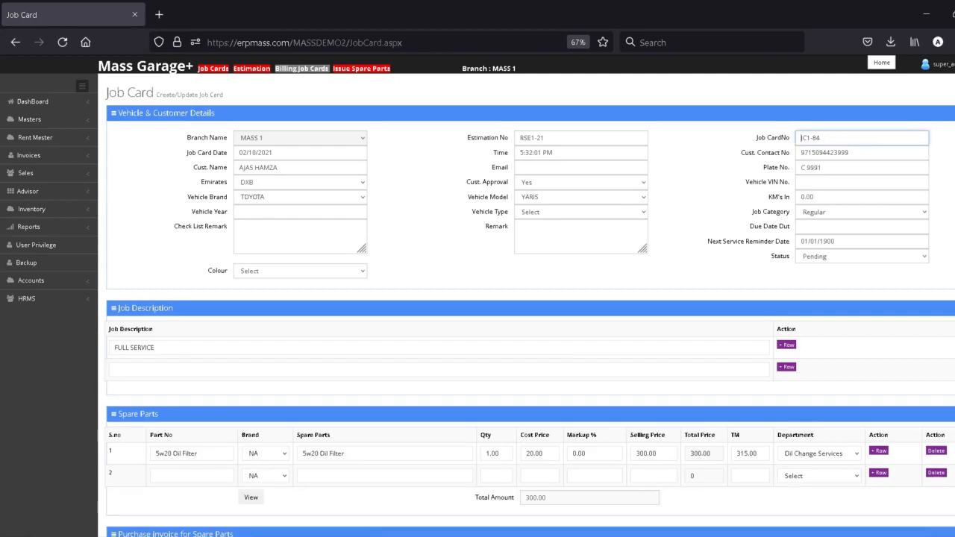
scroll(722, 476, "down", 10)
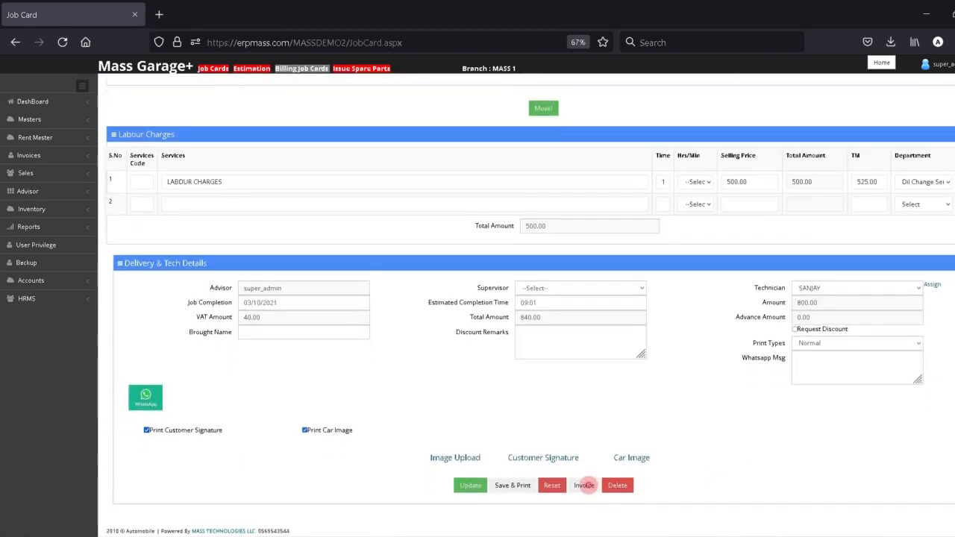
left_click(584, 486)
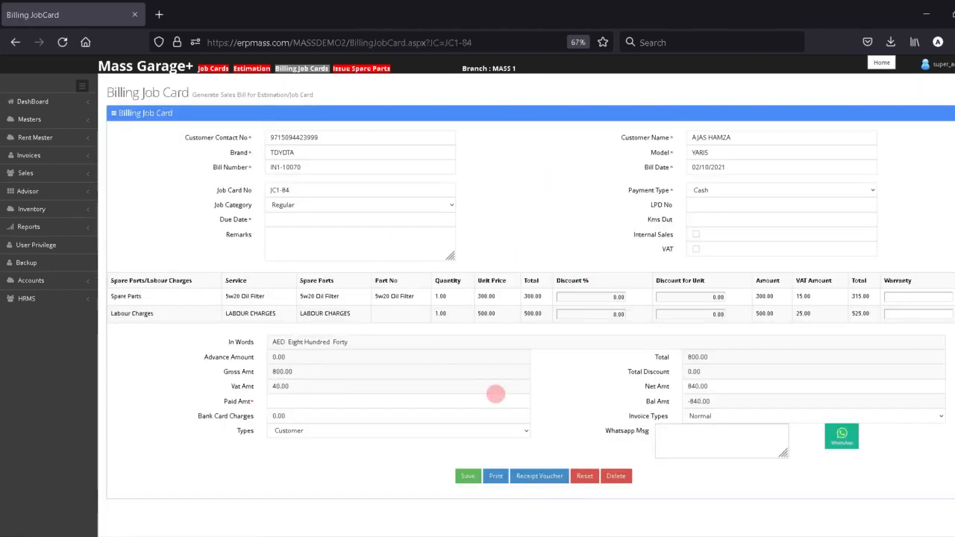
- Change bill IN1-10070's payment type from Cash to Credit
left_click(722, 191)
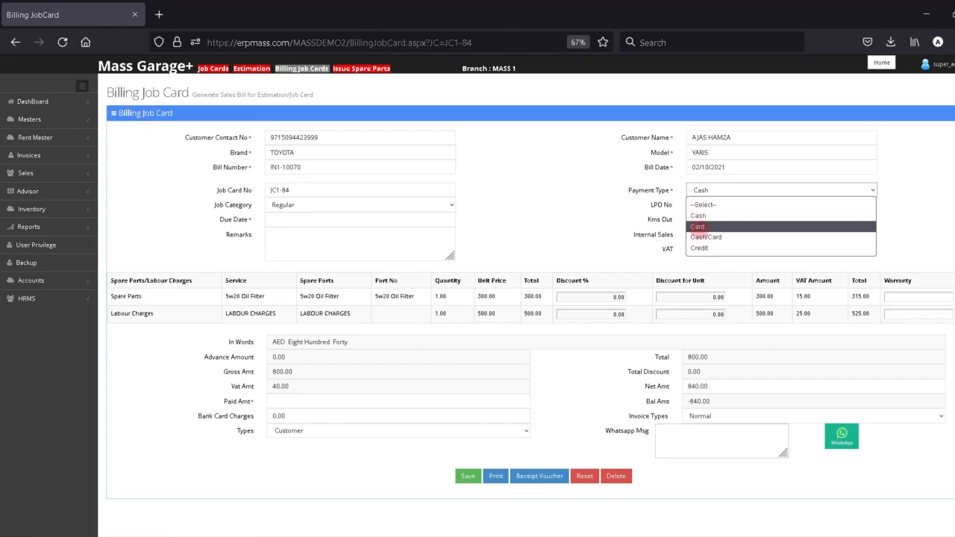
left_click(278, 403)
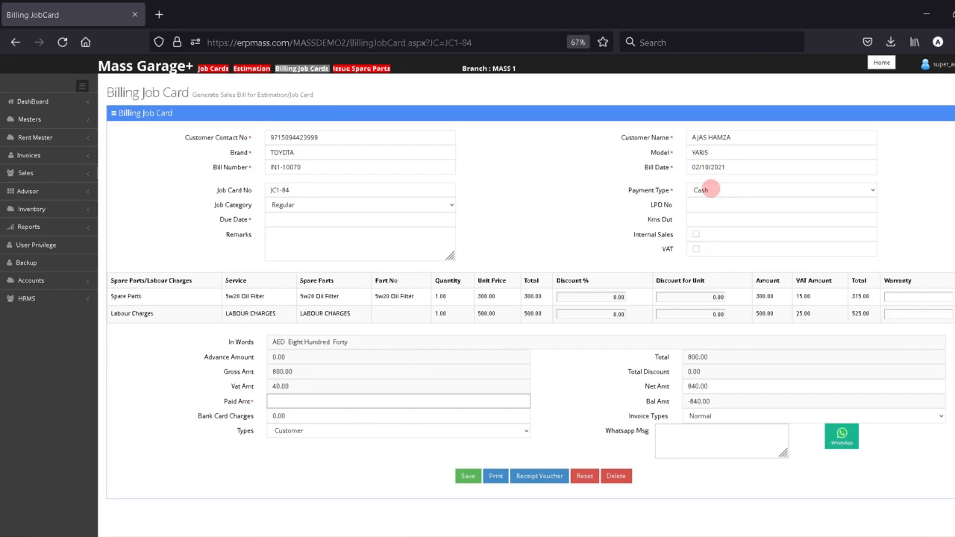
left_click(709, 190)
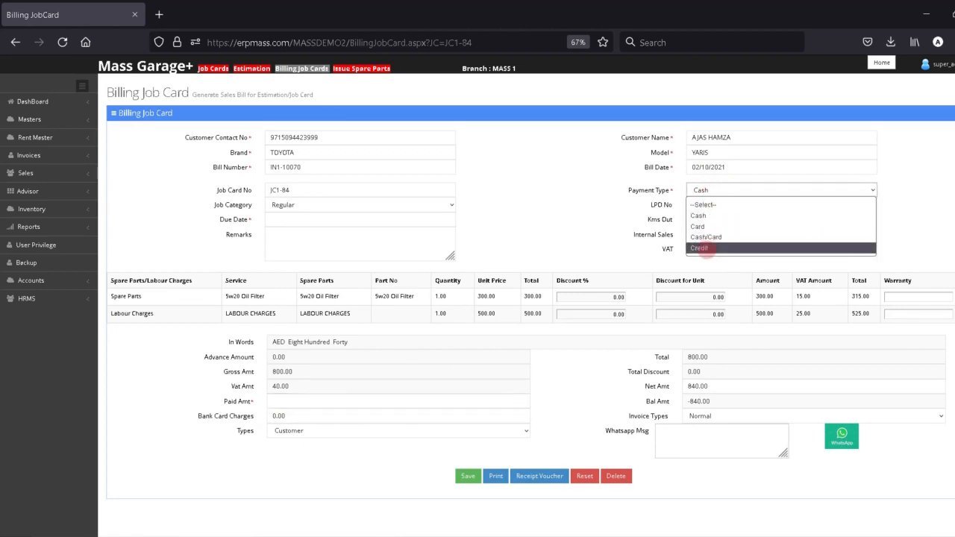
left_click(706, 249)
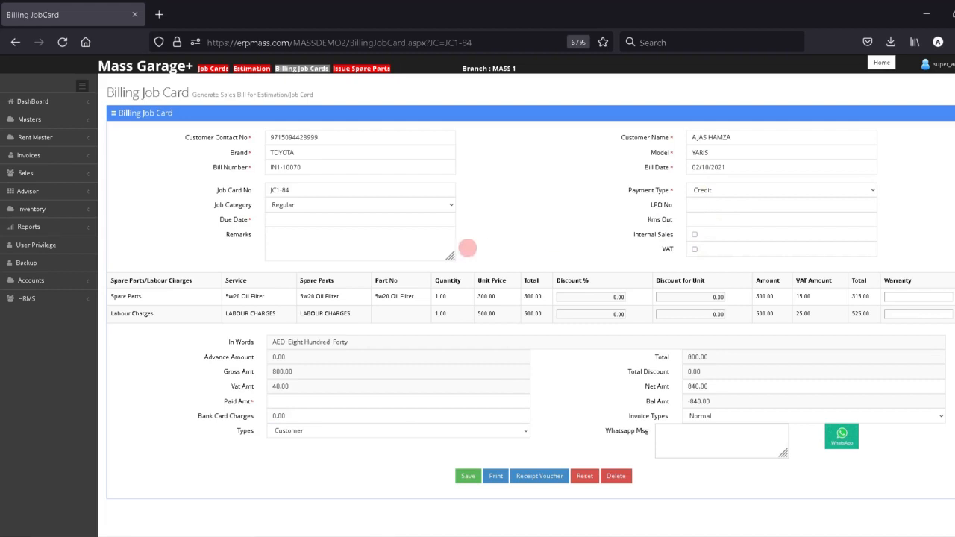
- Set due date 02/10/2021 and paid amount 0.00, then save the credit bill
left_click(291, 219)
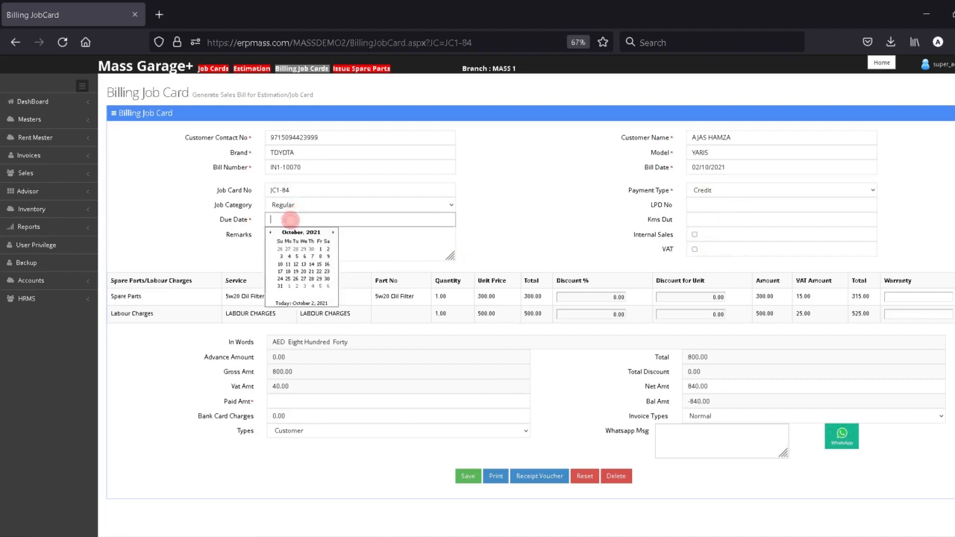
left_click(301, 303)
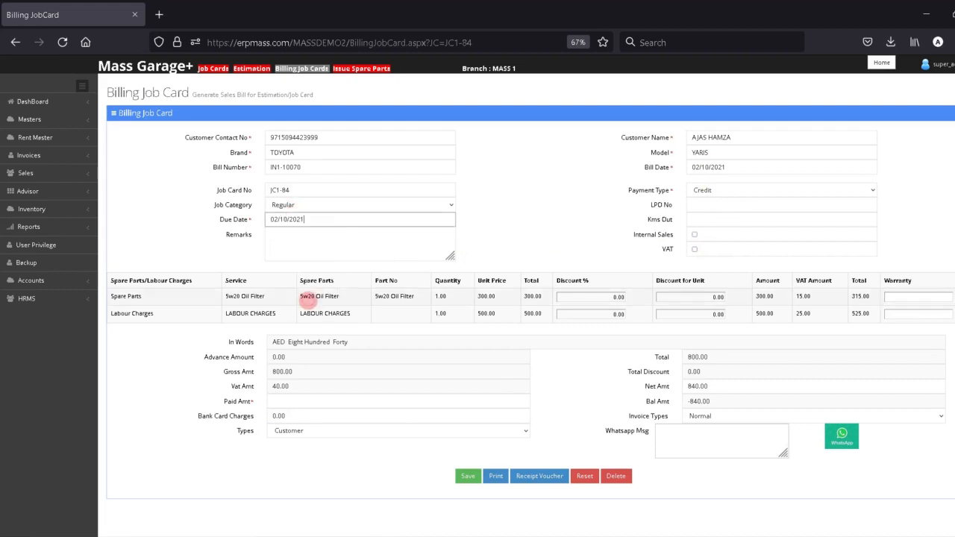
left_click(287, 402)
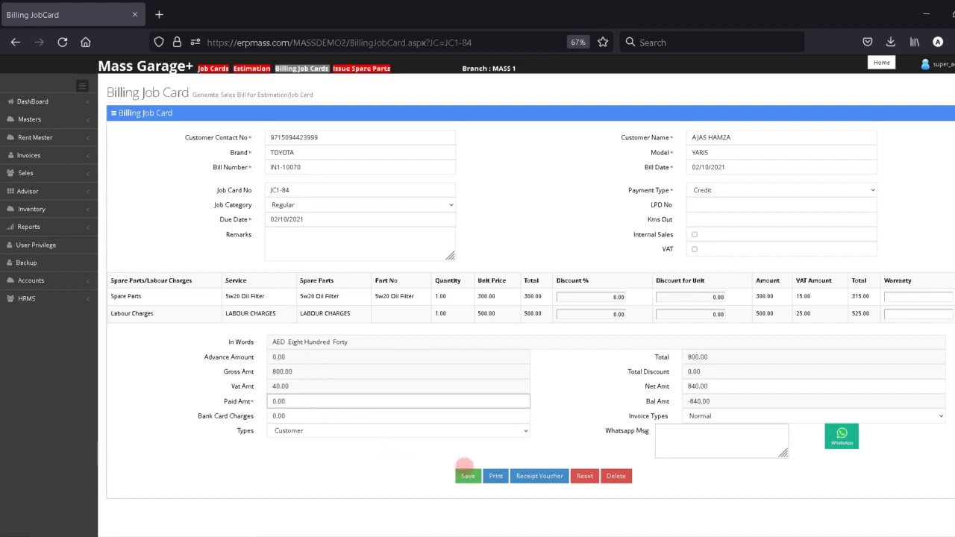
left_click(468, 476)
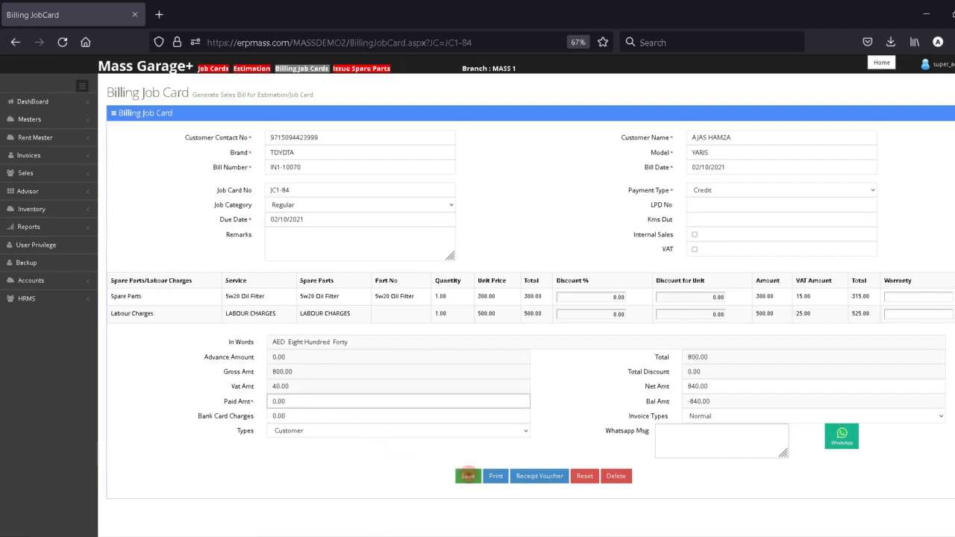
left_click(468, 476)
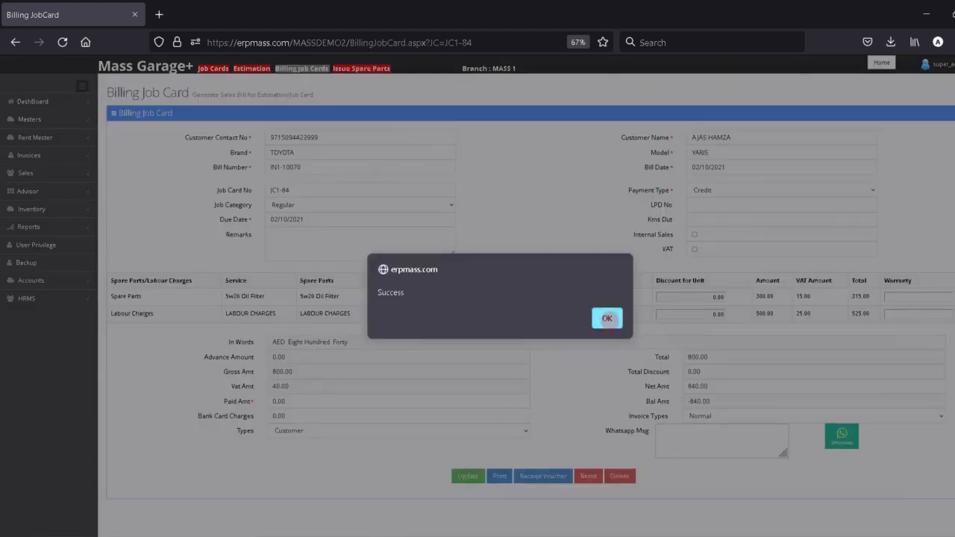
- Confirm the save, print invoice IN1-10070, review its PDF and close the preview
left_click(607, 319)
left_click(499, 476)
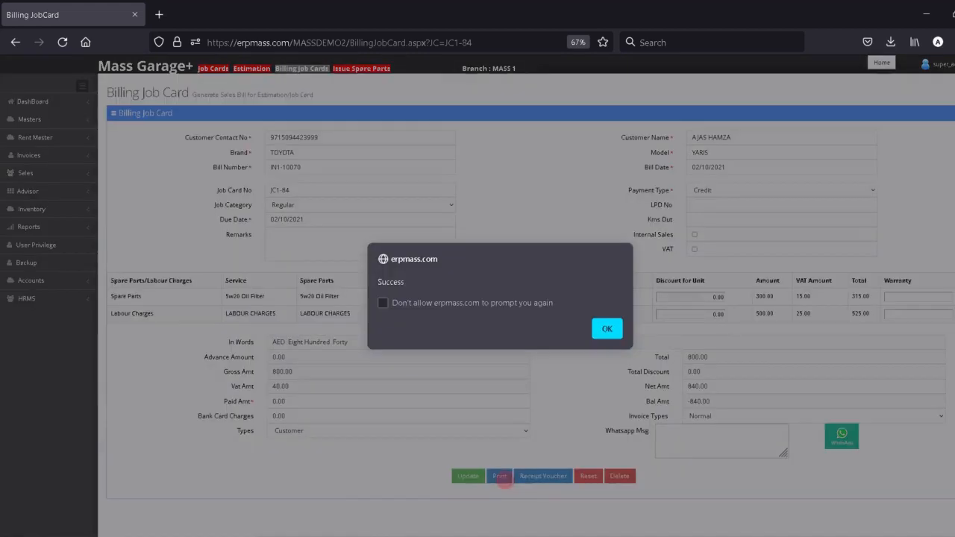
left_click(606, 329)
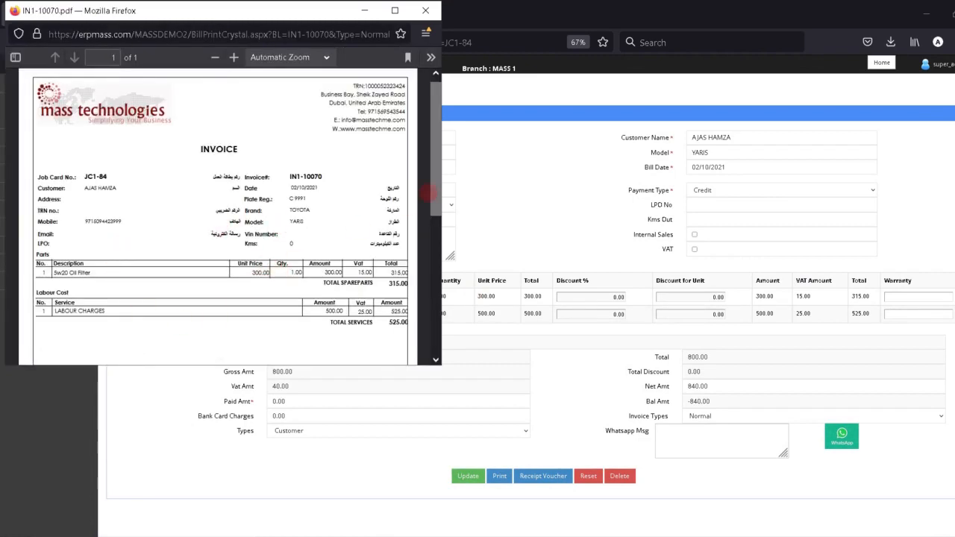
left_click_drag(436, 188, 448, 97)
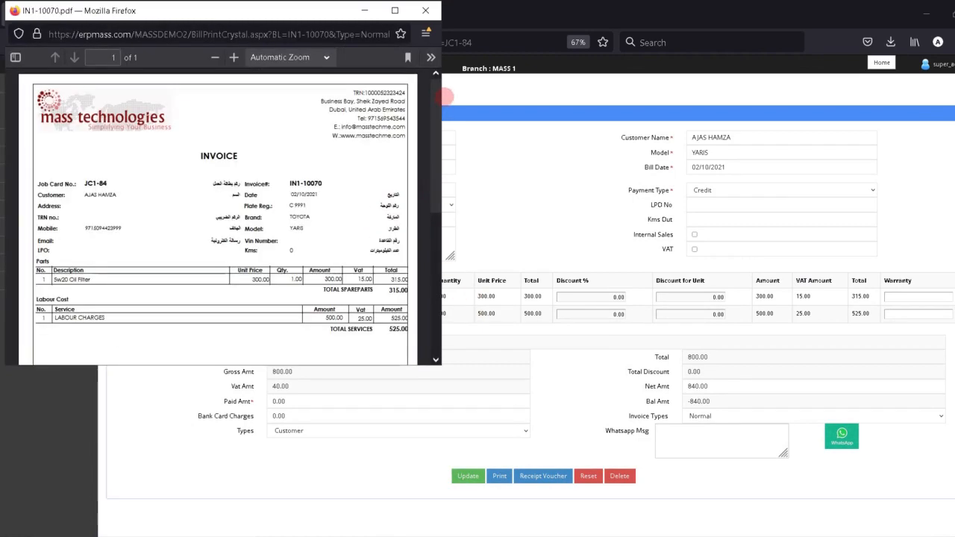
left_click(426, 11)
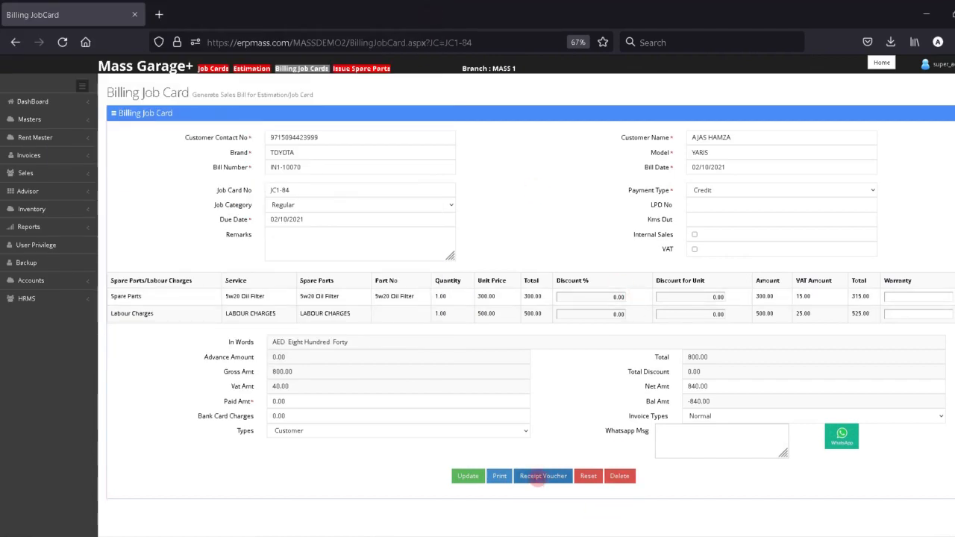
- Start a receipt voucher for the bill with receipt type Cash and account Cash Account
left_click(542, 477)
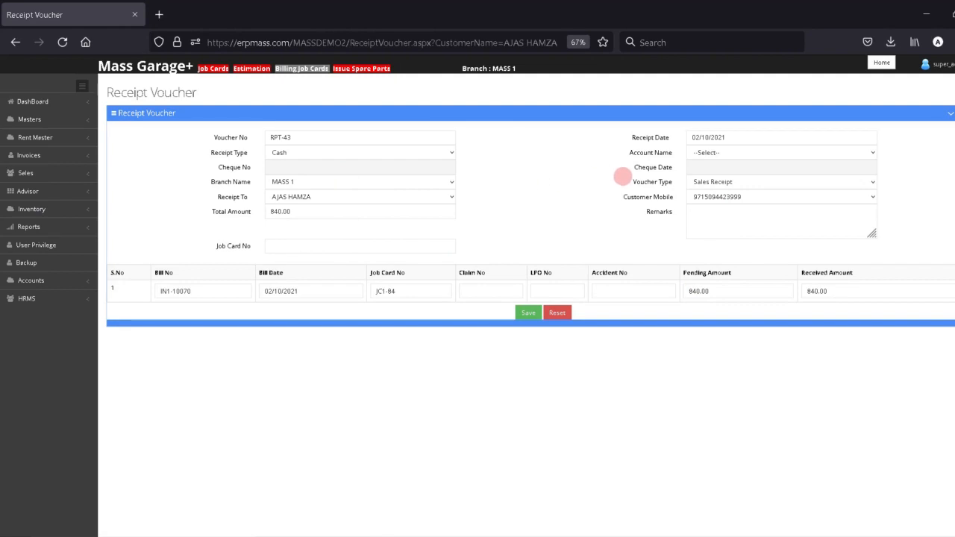
left_click(709, 152)
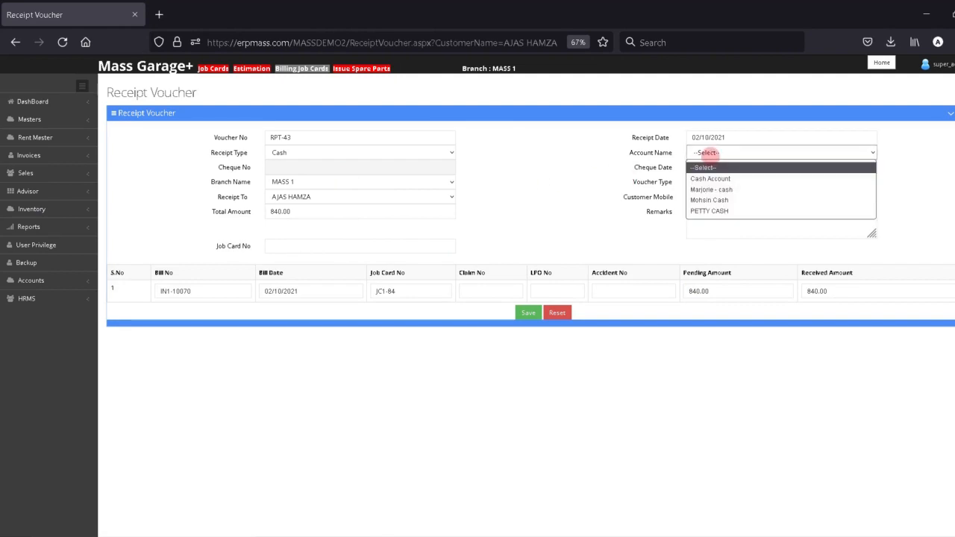
left_click(703, 179)
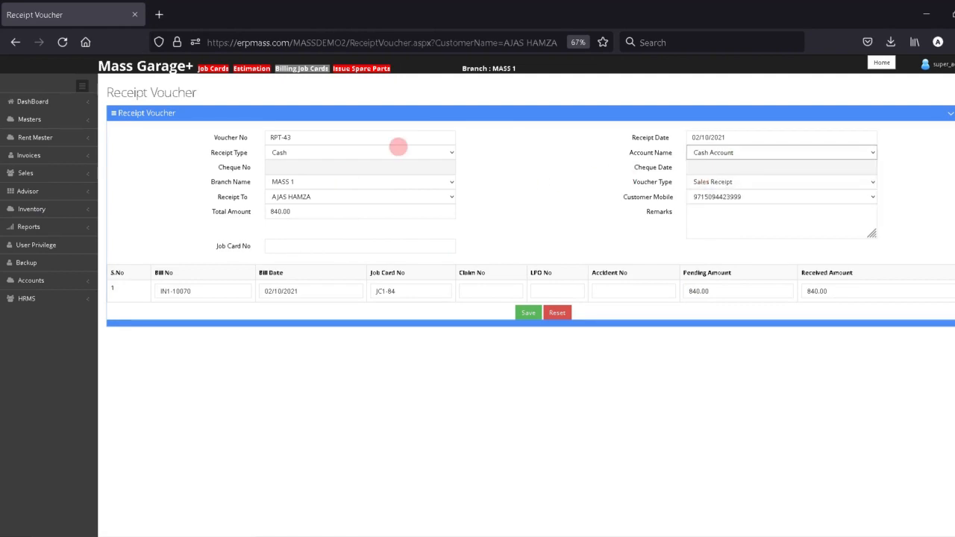
left_click(397, 147)
left_click(349, 177)
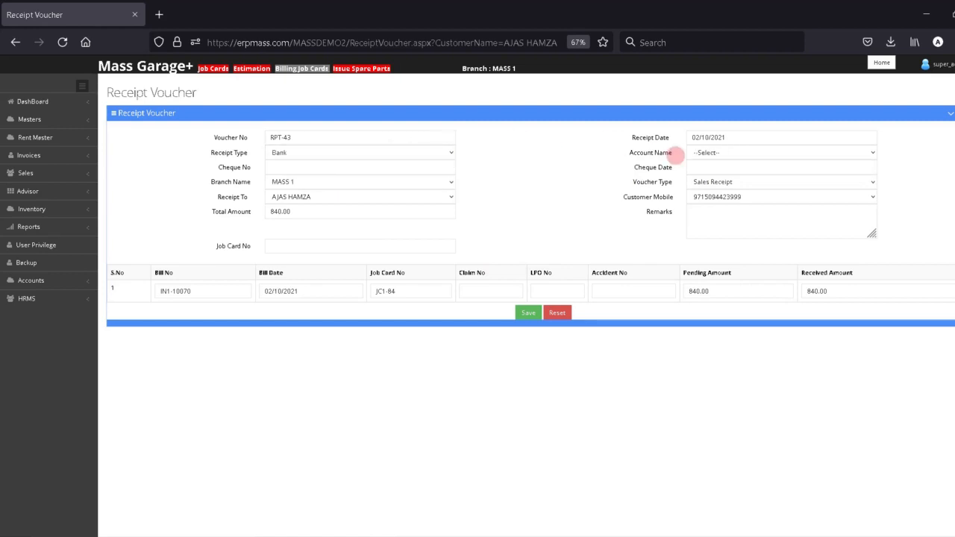
left_click(705, 153)
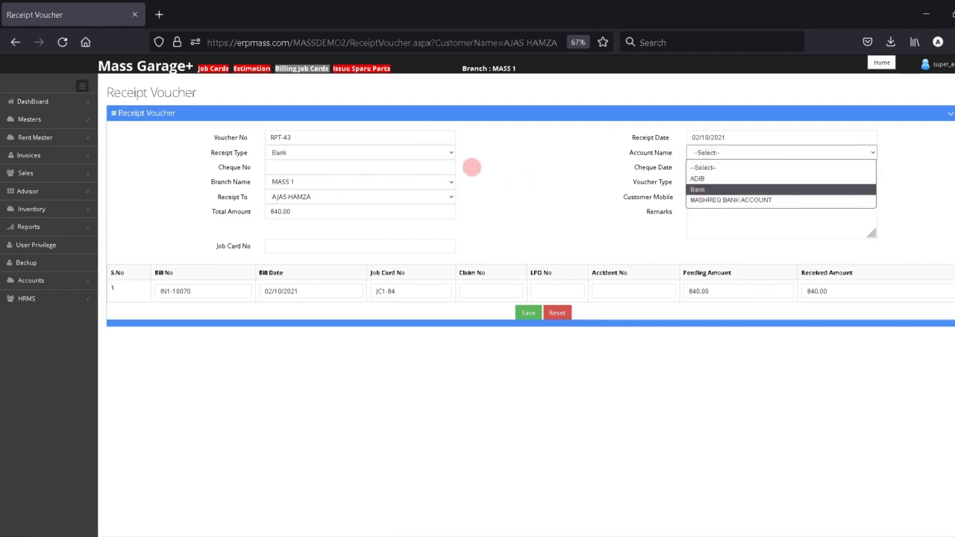
left_click(436, 153)
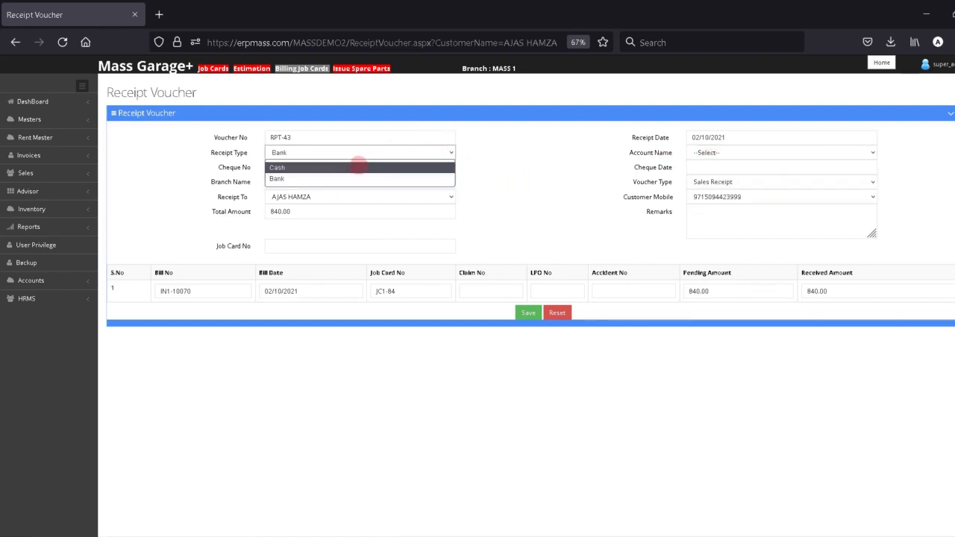
left_click(359, 168)
left_click(731, 151)
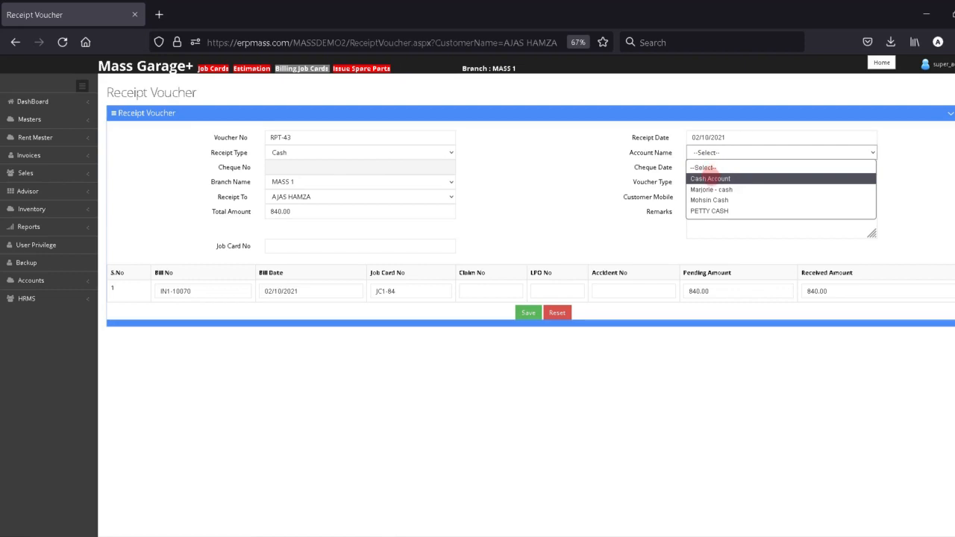
left_click(709, 179)
- Copy bill number IN1-10070 into Remarks and save receipt RPT-43 for 840.00
left_click(857, 291)
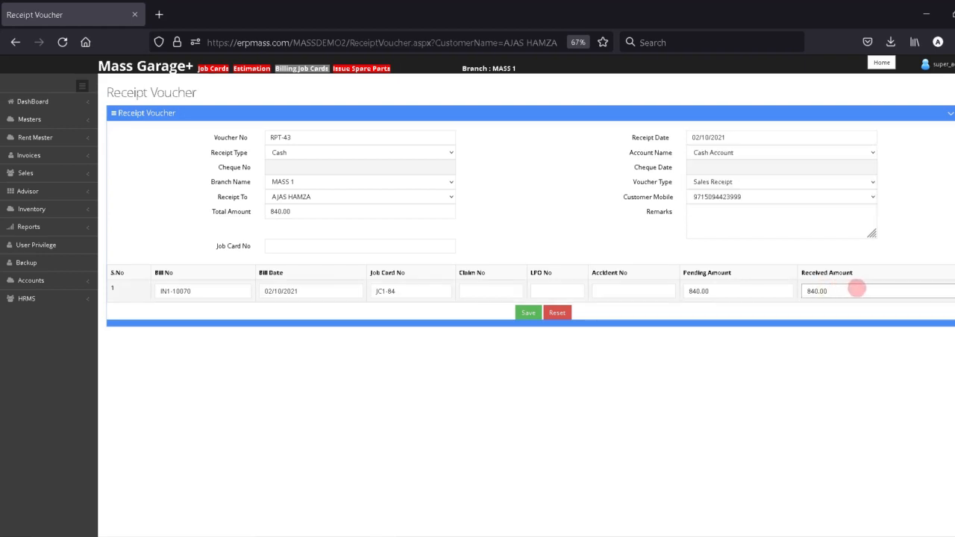
left_click_drag(858, 289, 746, 275)
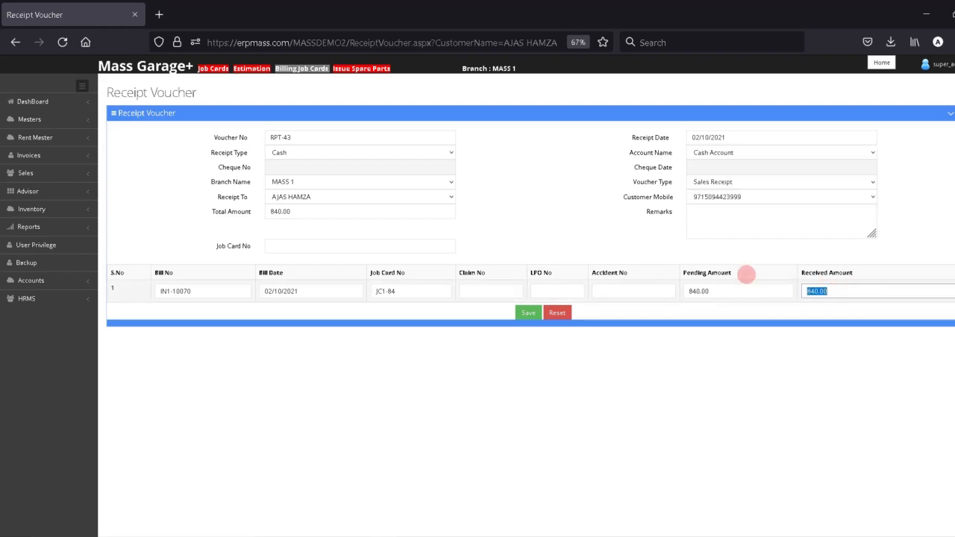
left_click_drag(228, 294, 144, 285)
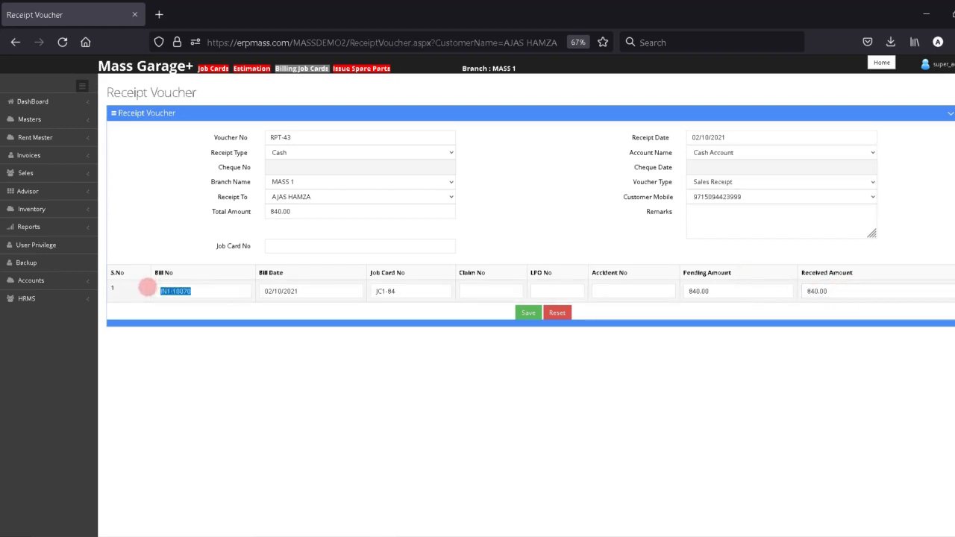
right_click(180, 291)
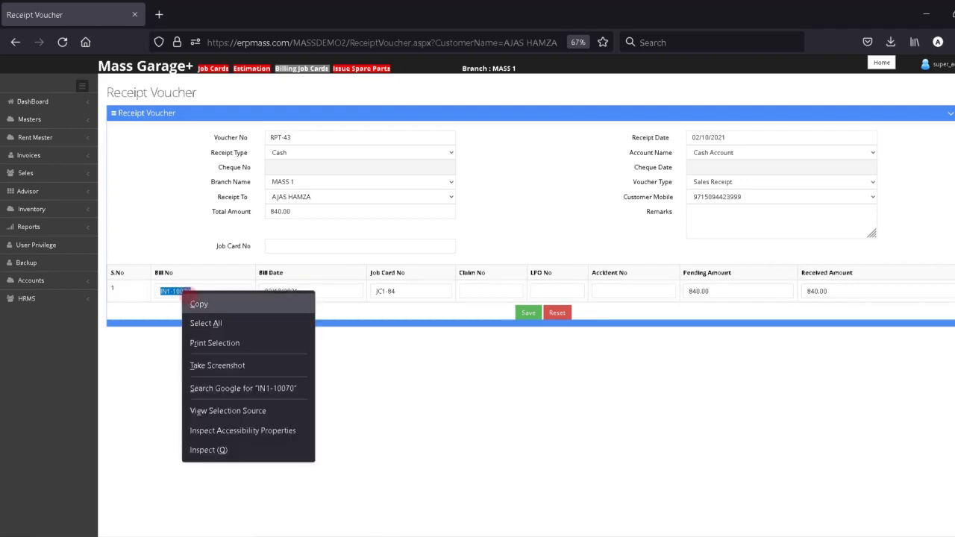
left_click(196, 302)
left_click(708, 216)
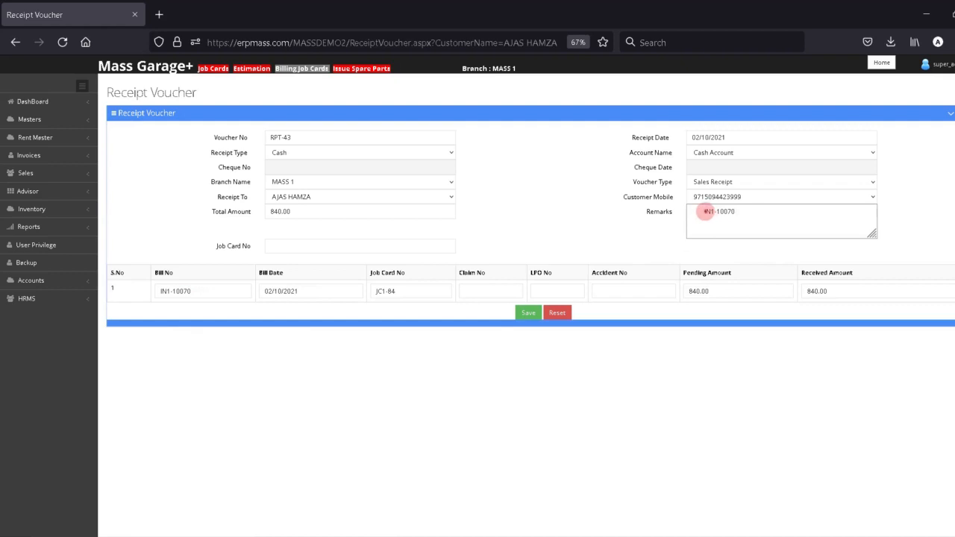
left_click_drag(705, 212, 568, 219)
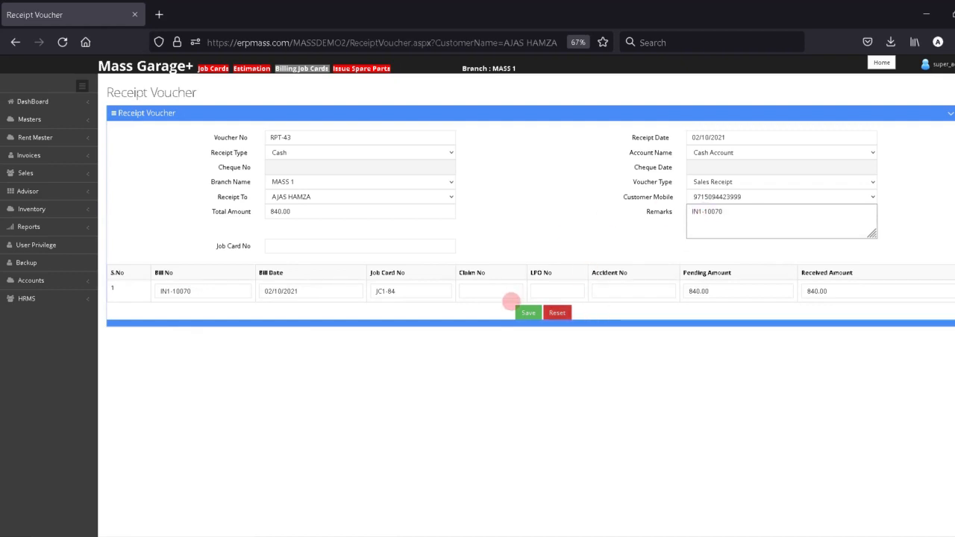
left_click(527, 312)
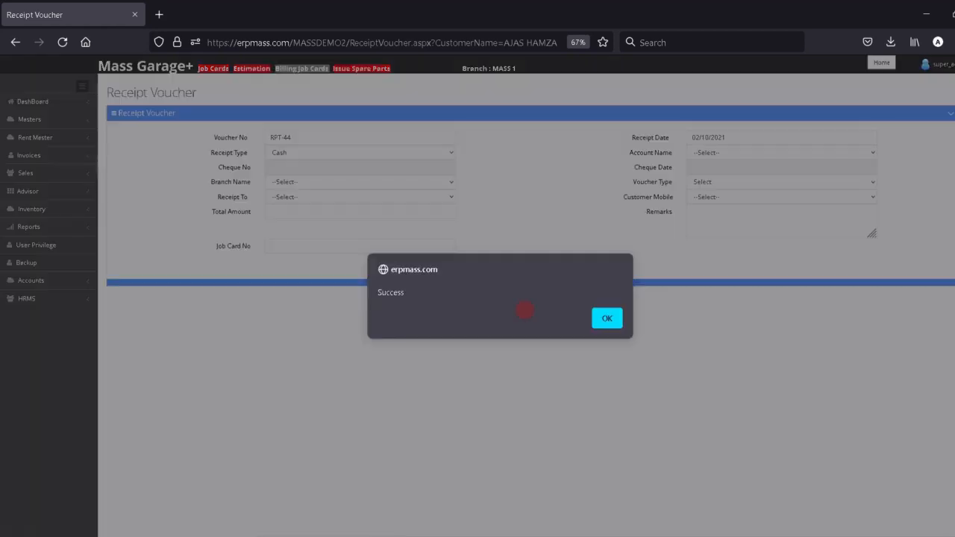
- Confirm the save, review the RPT-43 receipt printout, and return to the blank RPT-44 form
left_click(606, 319)
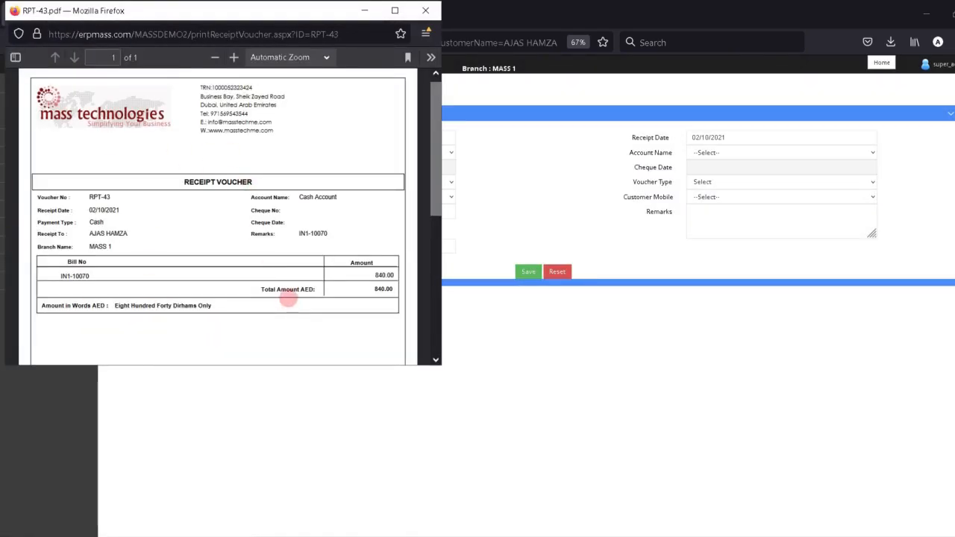
left_click(511, 188)
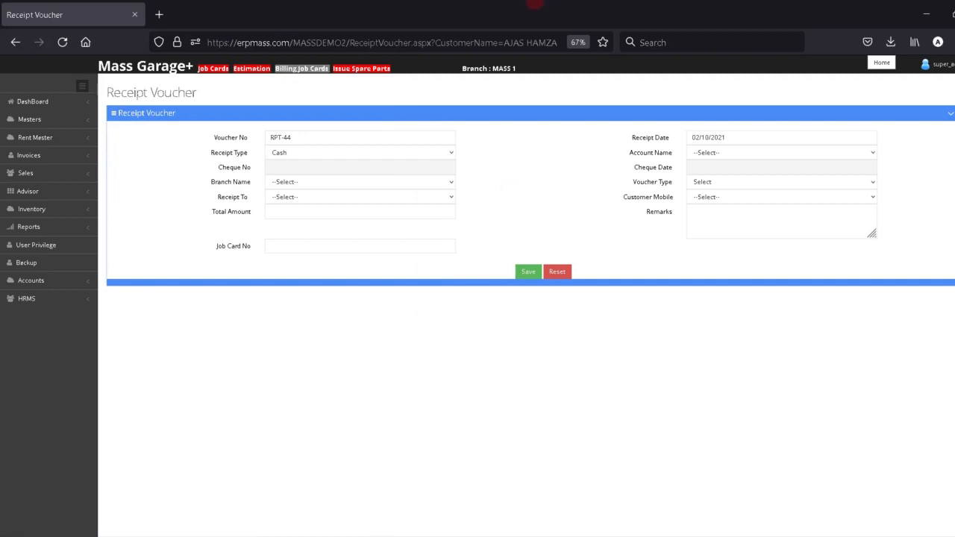
mouse_move(536, 4)
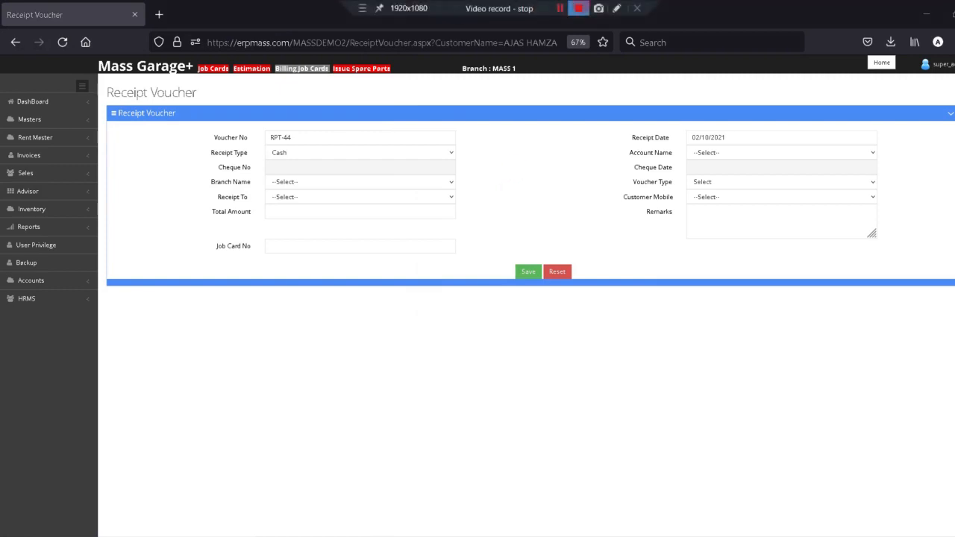